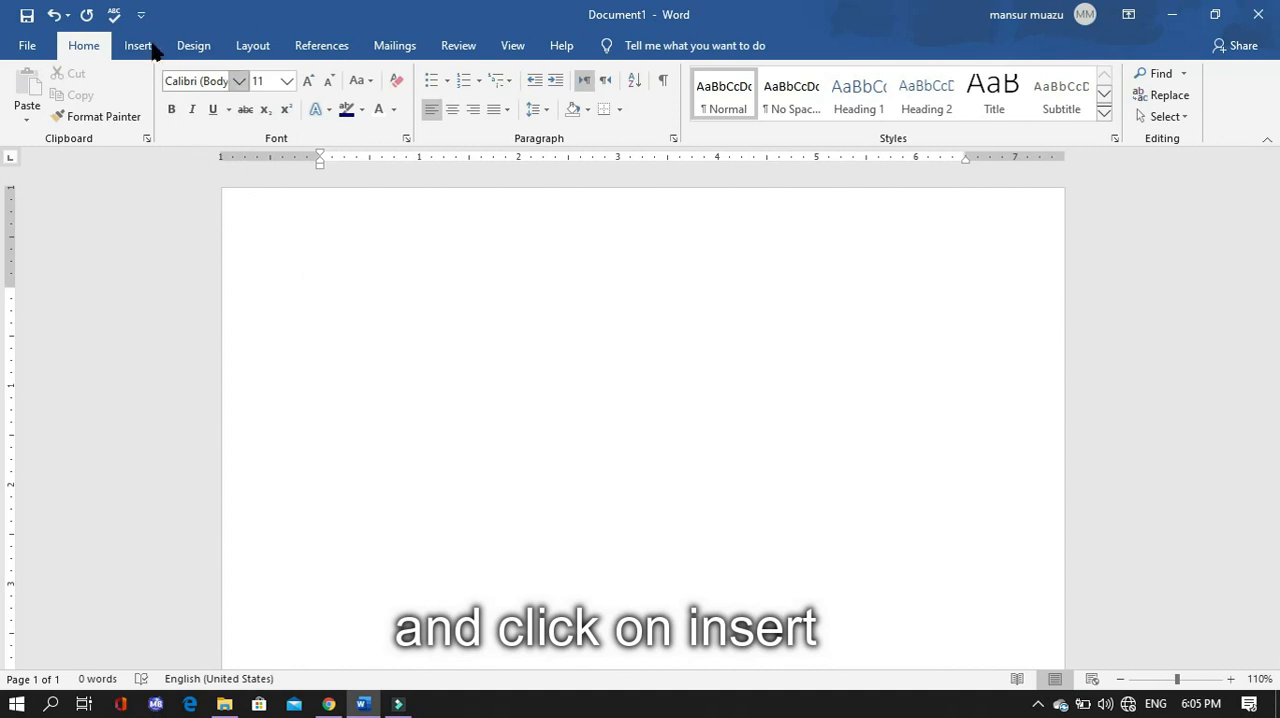
- Insert a new equation containing an empty stacked fraction
left_click(138, 46)
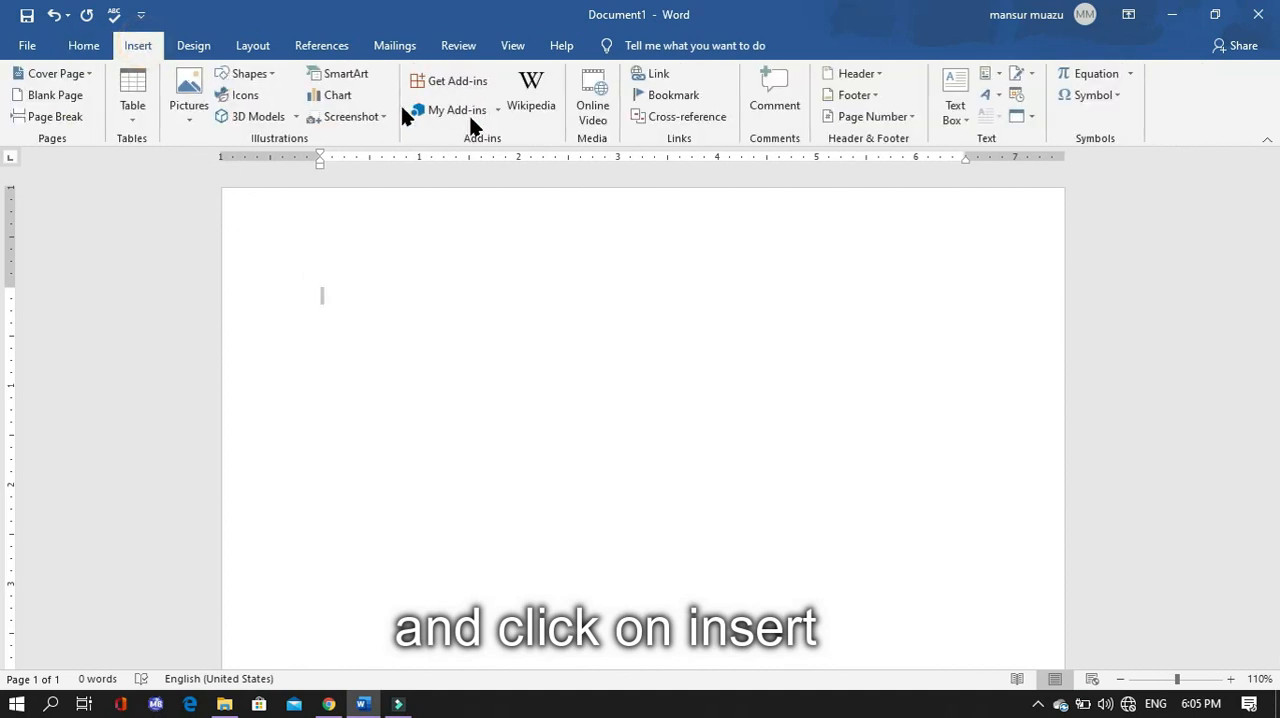
left_click(1112, 73)
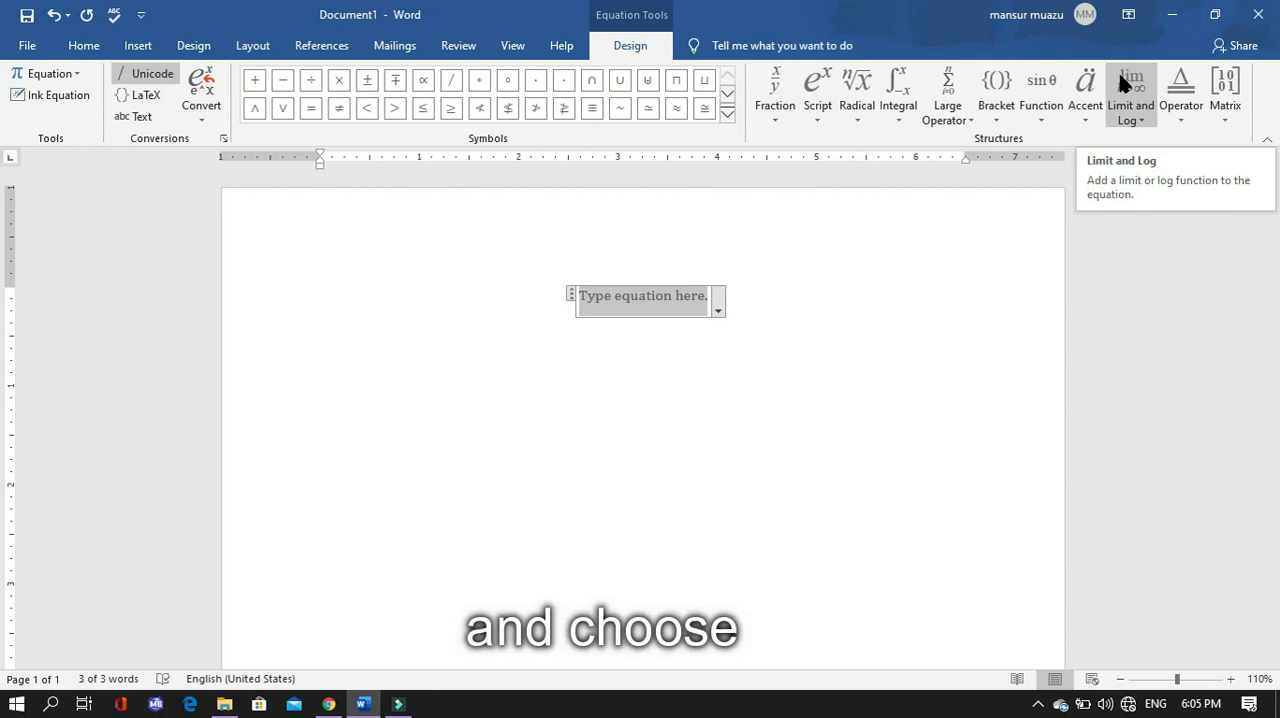
left_click(776, 125)
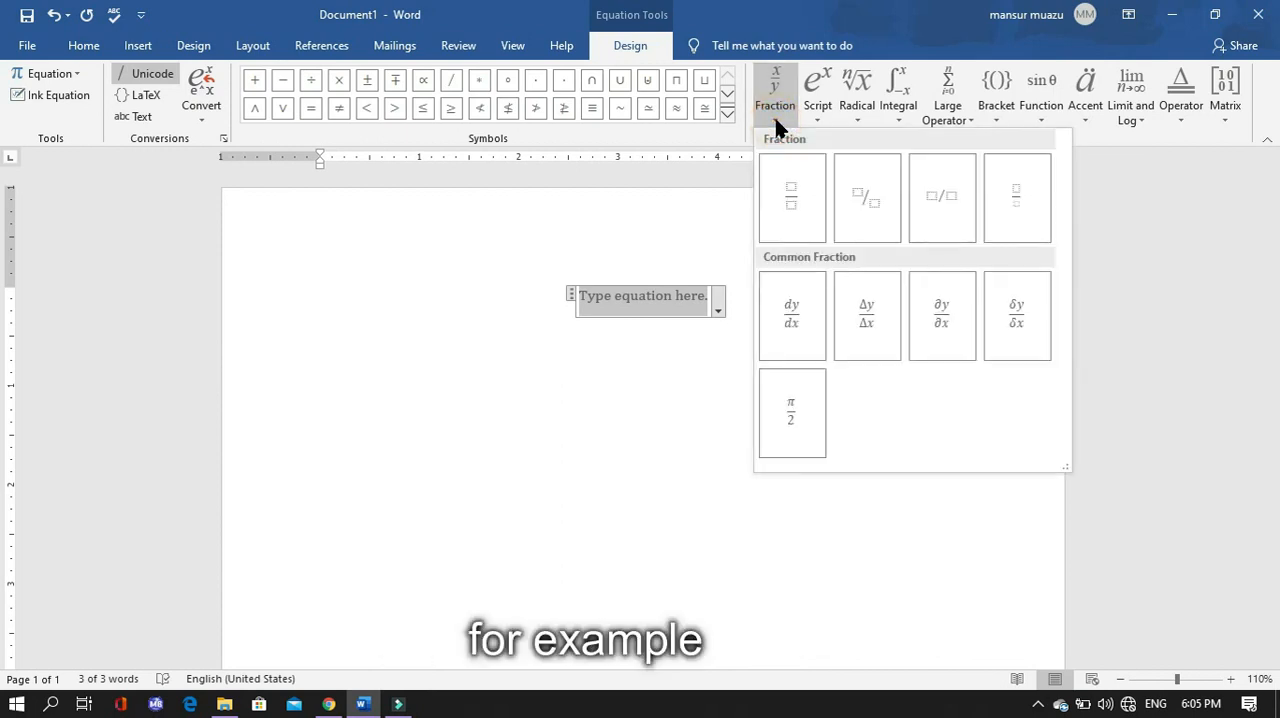
left_click(788, 199)
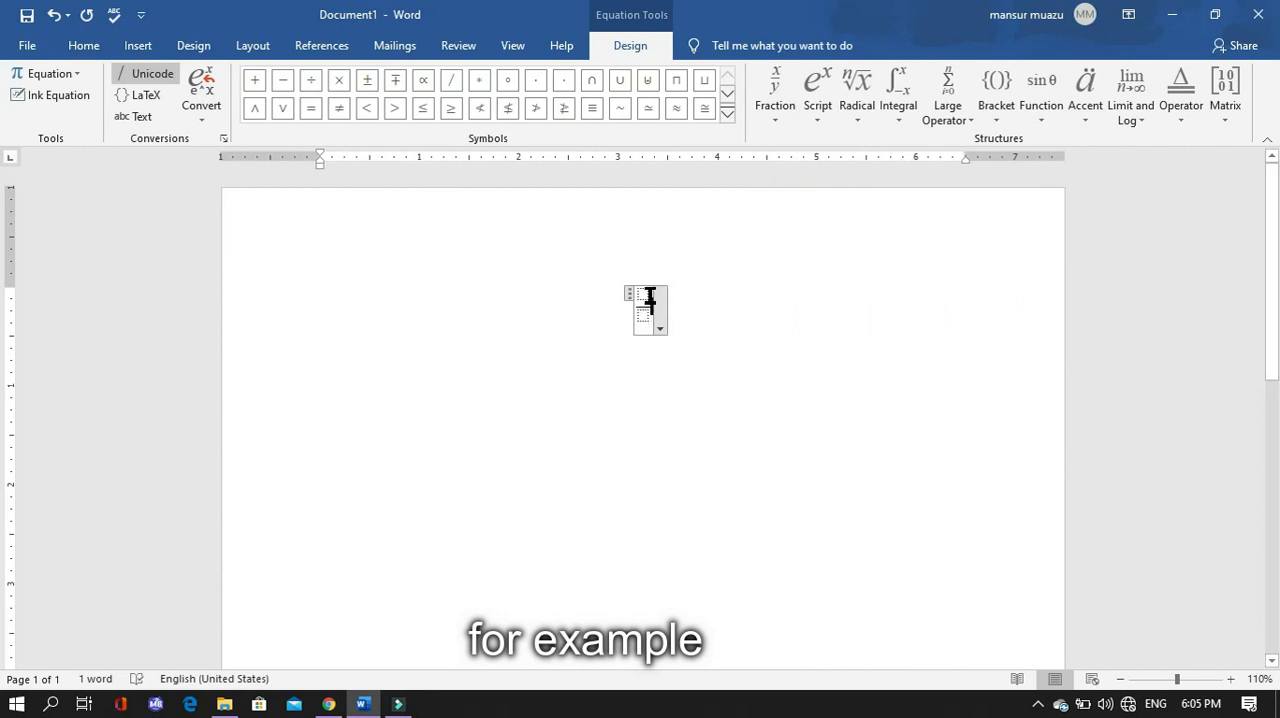
- Fill in the stacked fraction with 2 as the numerator and 4 as the denominator, and leave the equation
left_click(650, 292)
type("2")
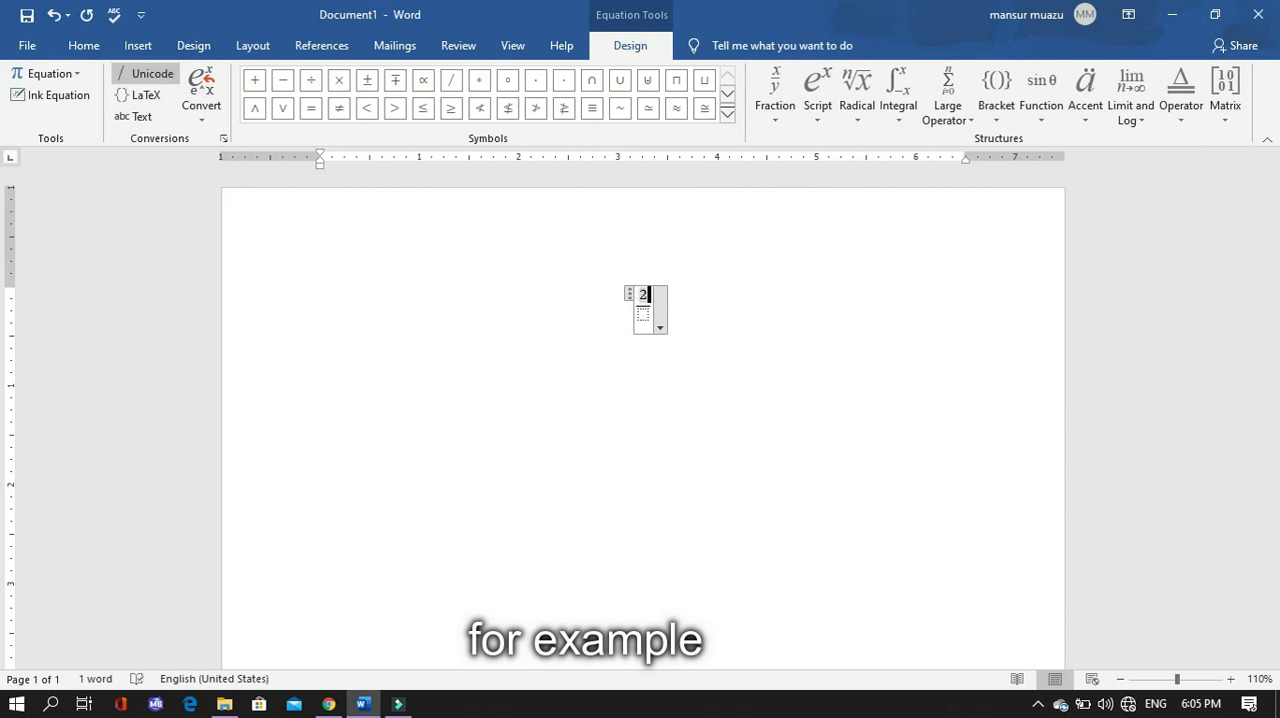
key("Down")
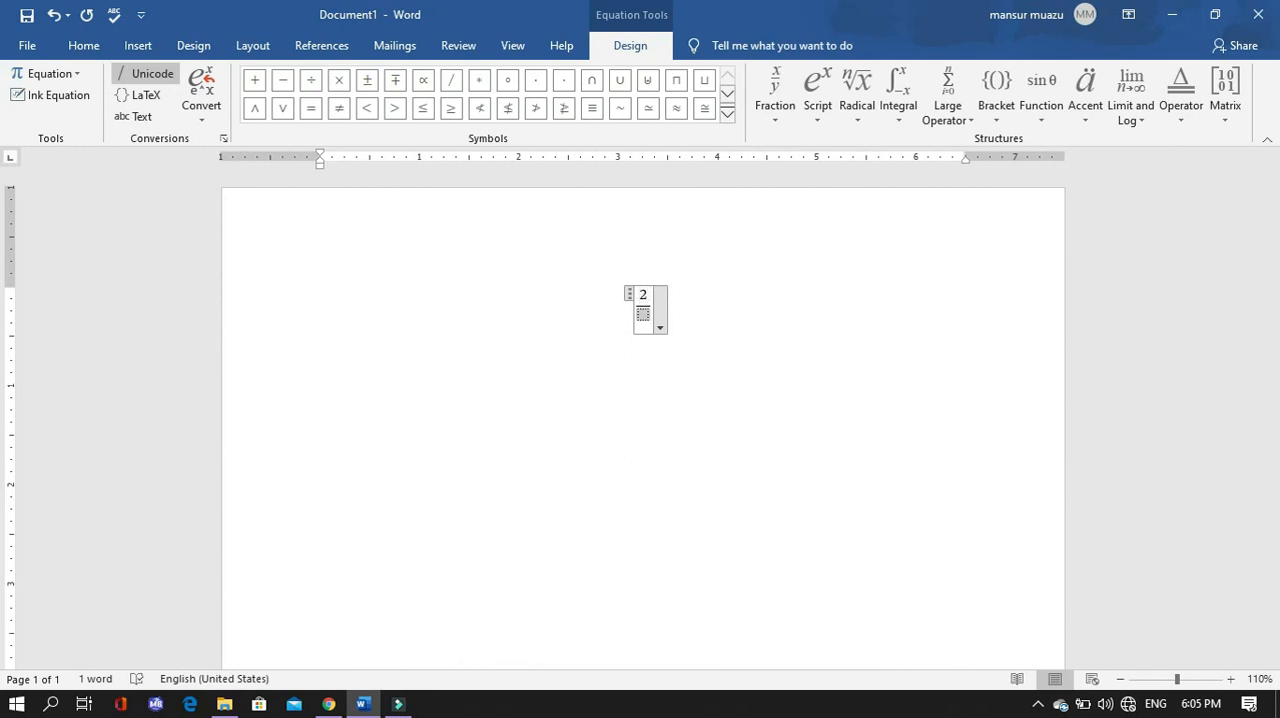
type("4")
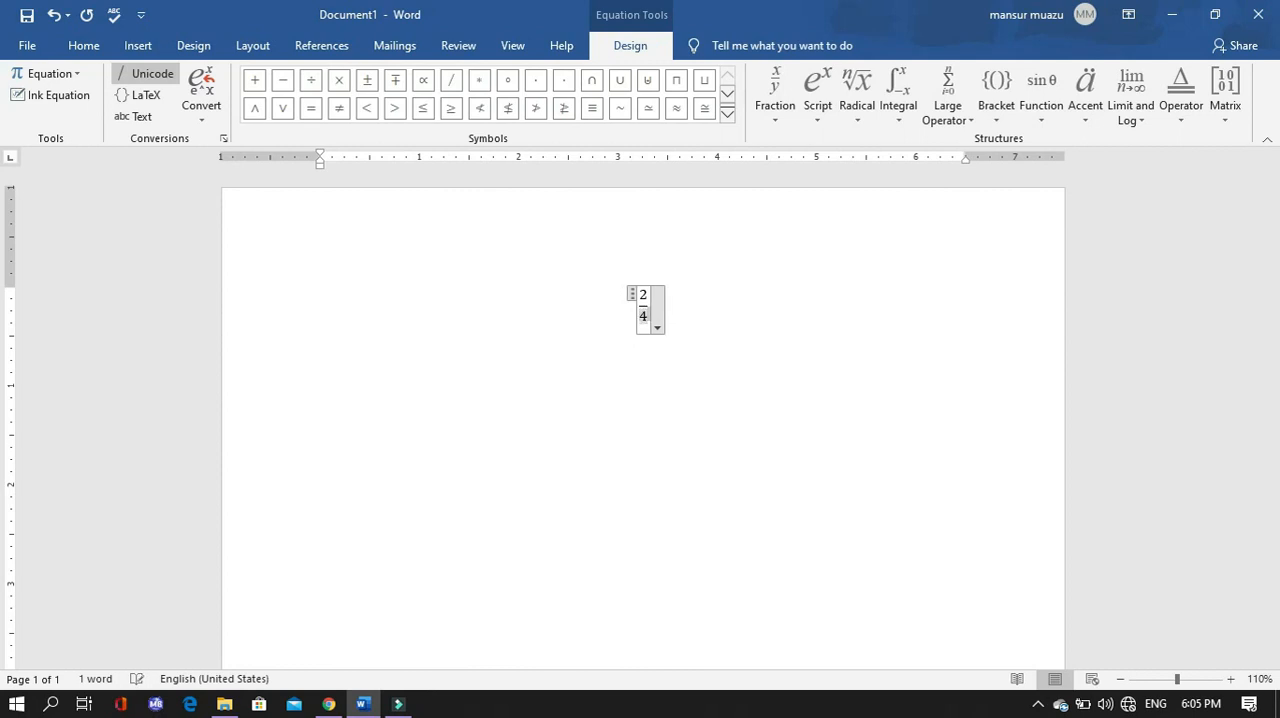
key("Return")
key("BackSpace")
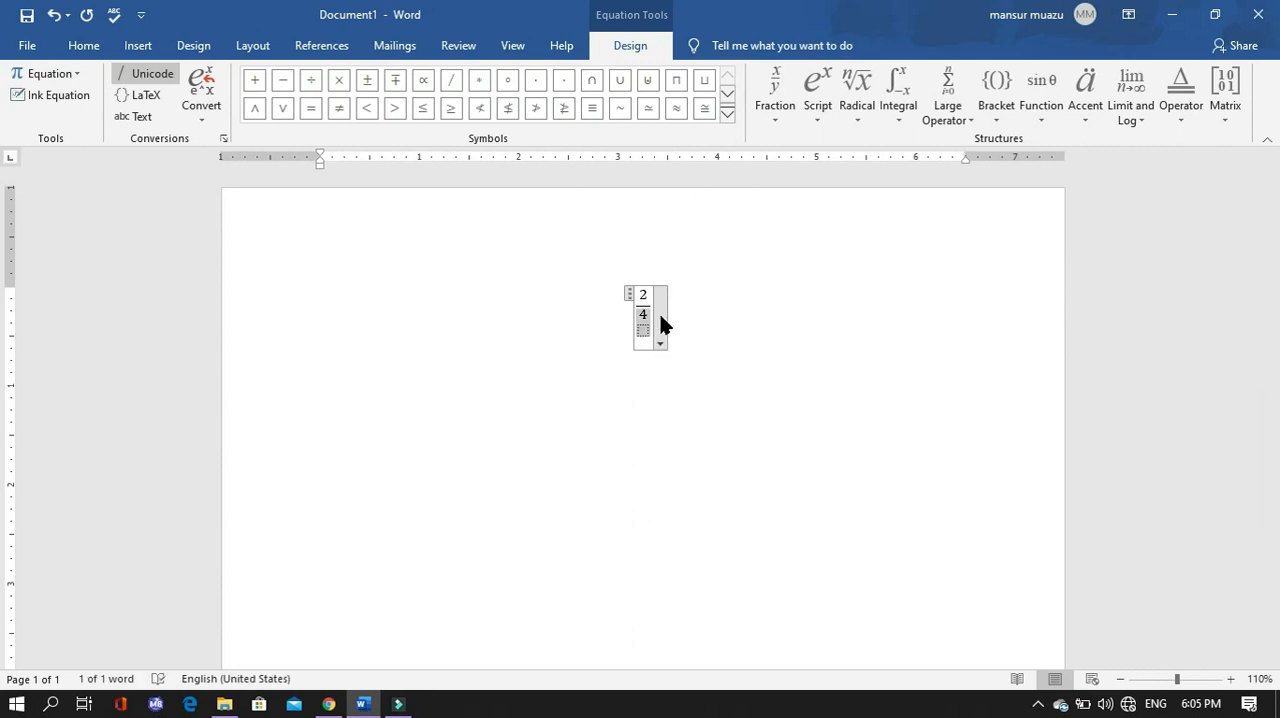
key("BackSpace")
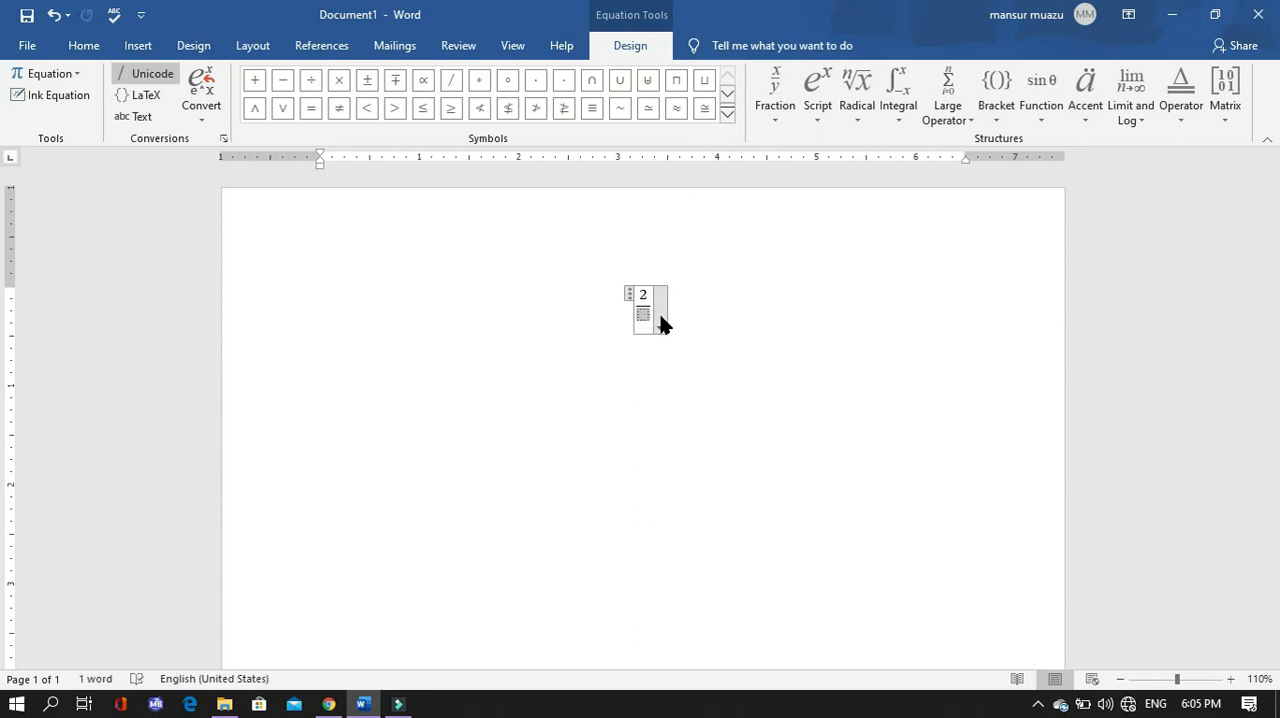
type("4")
left_click(685, 298)
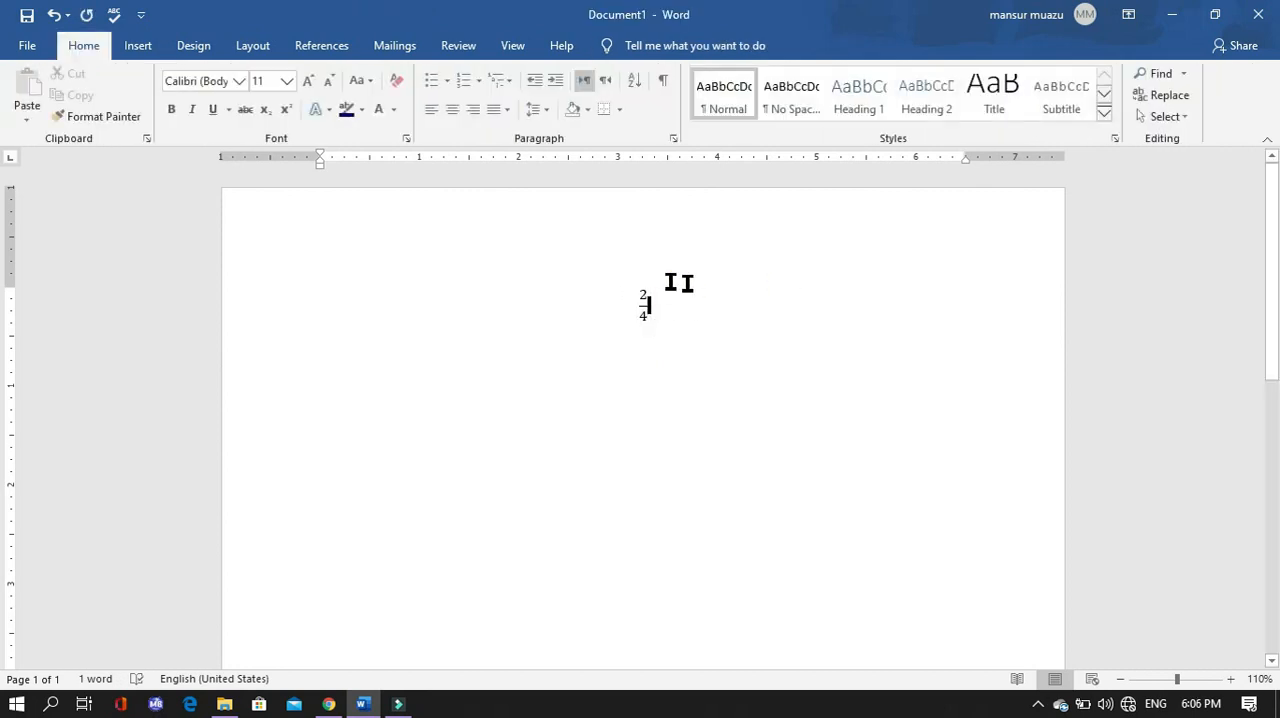
- Insert the built-in Binomial Theorem equation directly after the fraction
left_click(134, 46)
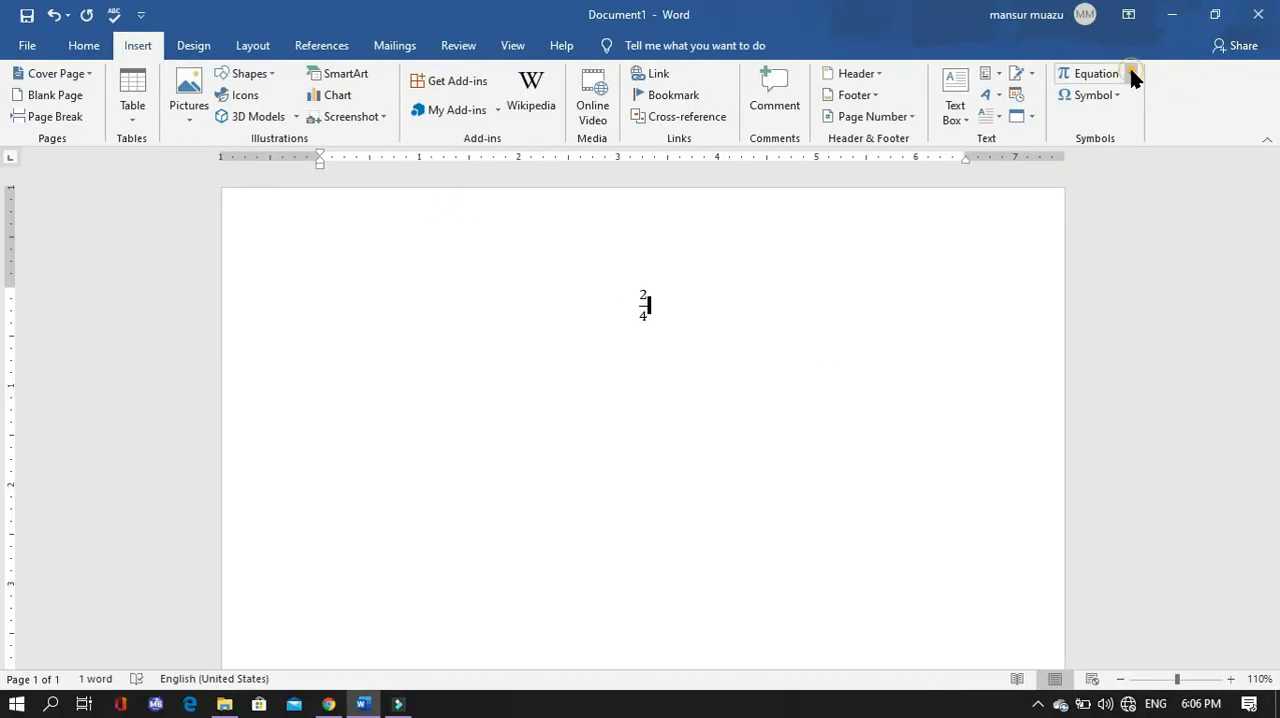
left_click(1131, 74)
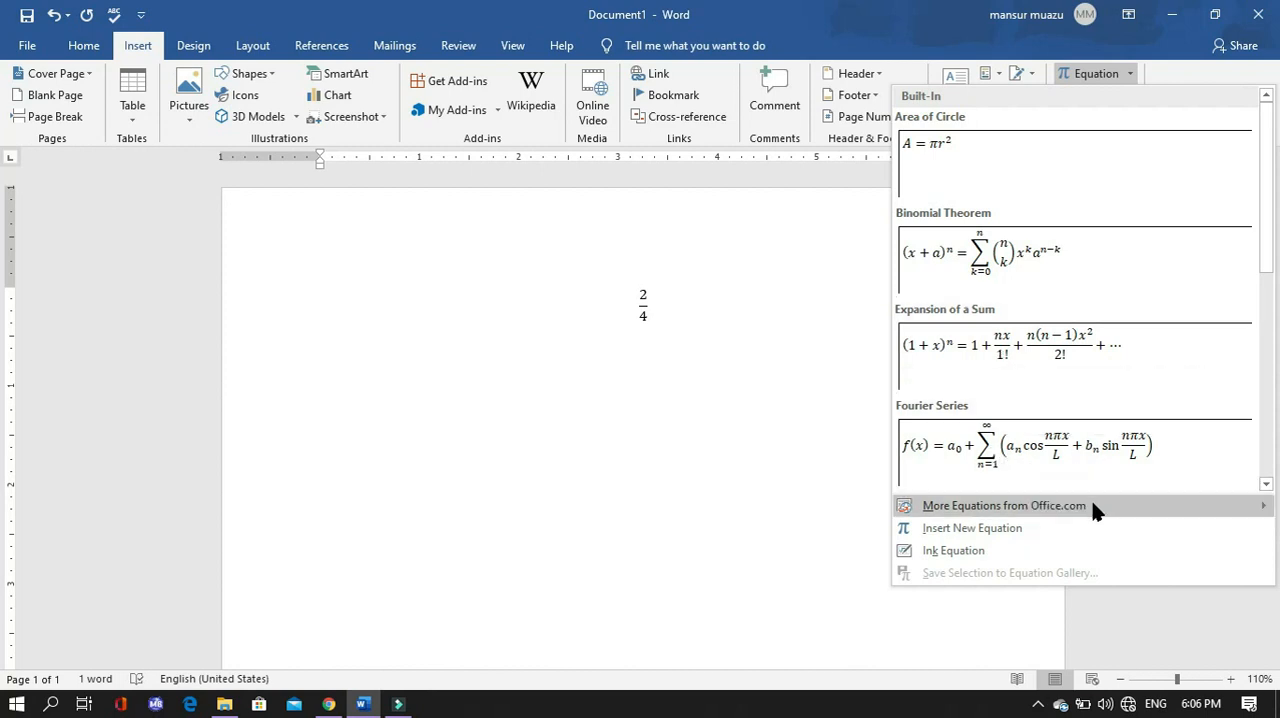
mouse_move(1151, 508)
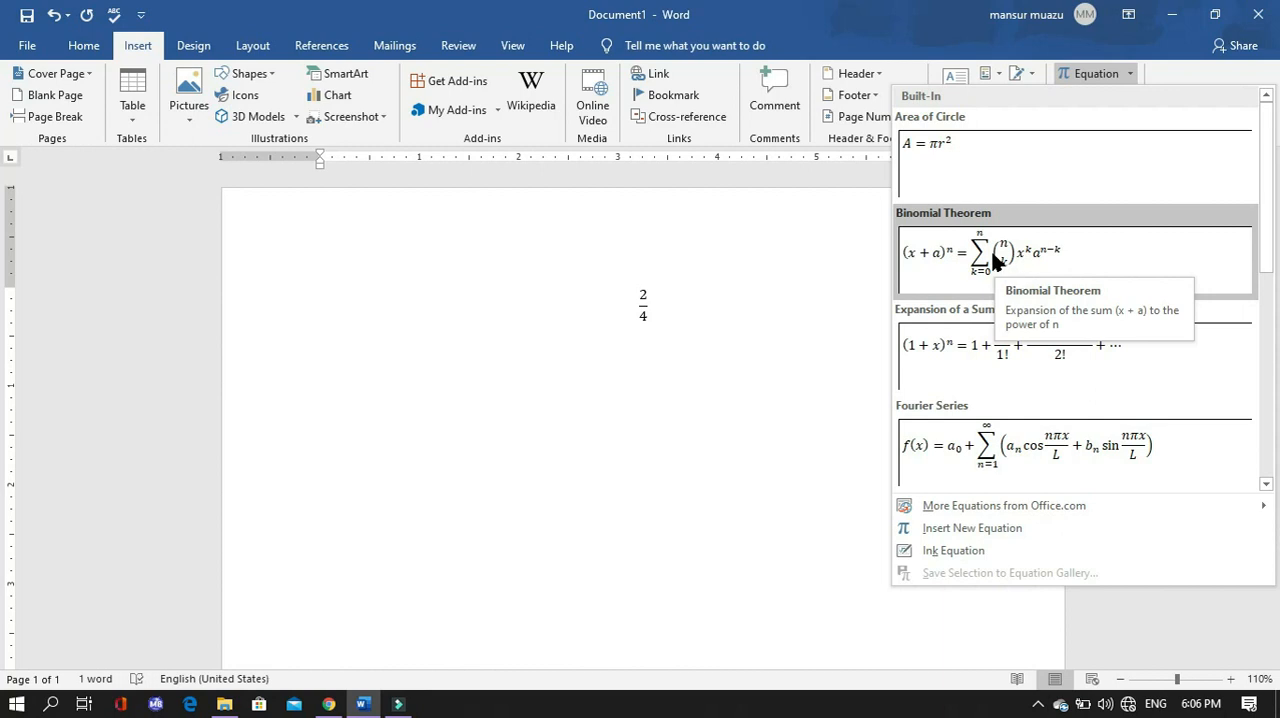
left_click(995, 258)
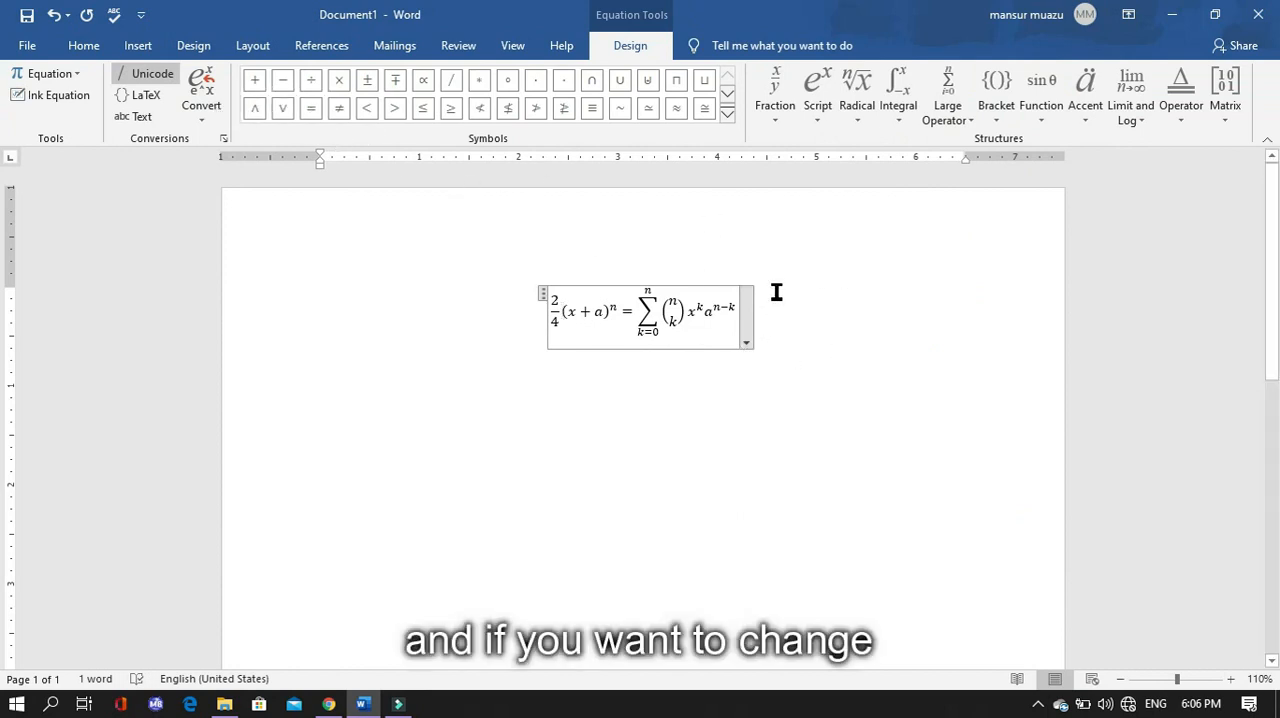
- Start a new empty paragraph below the binomial equation
left_click(143, 42)
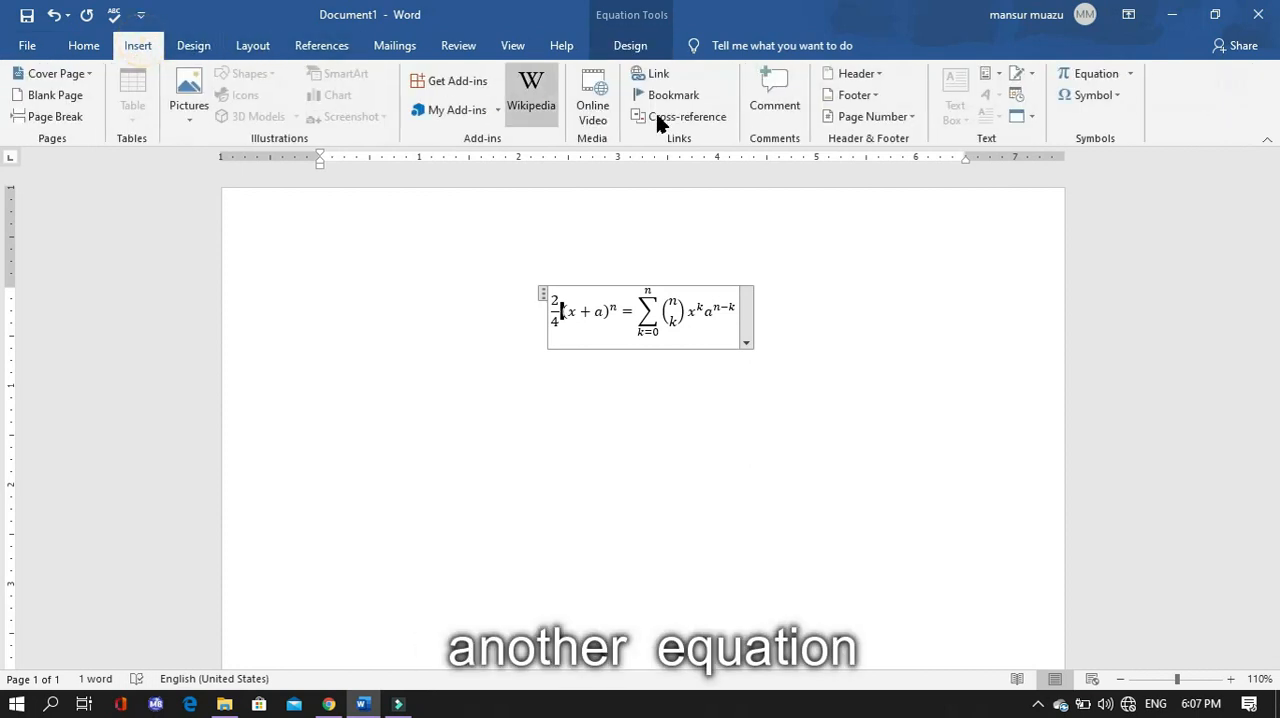
left_click(767, 334)
left_click(767, 334)
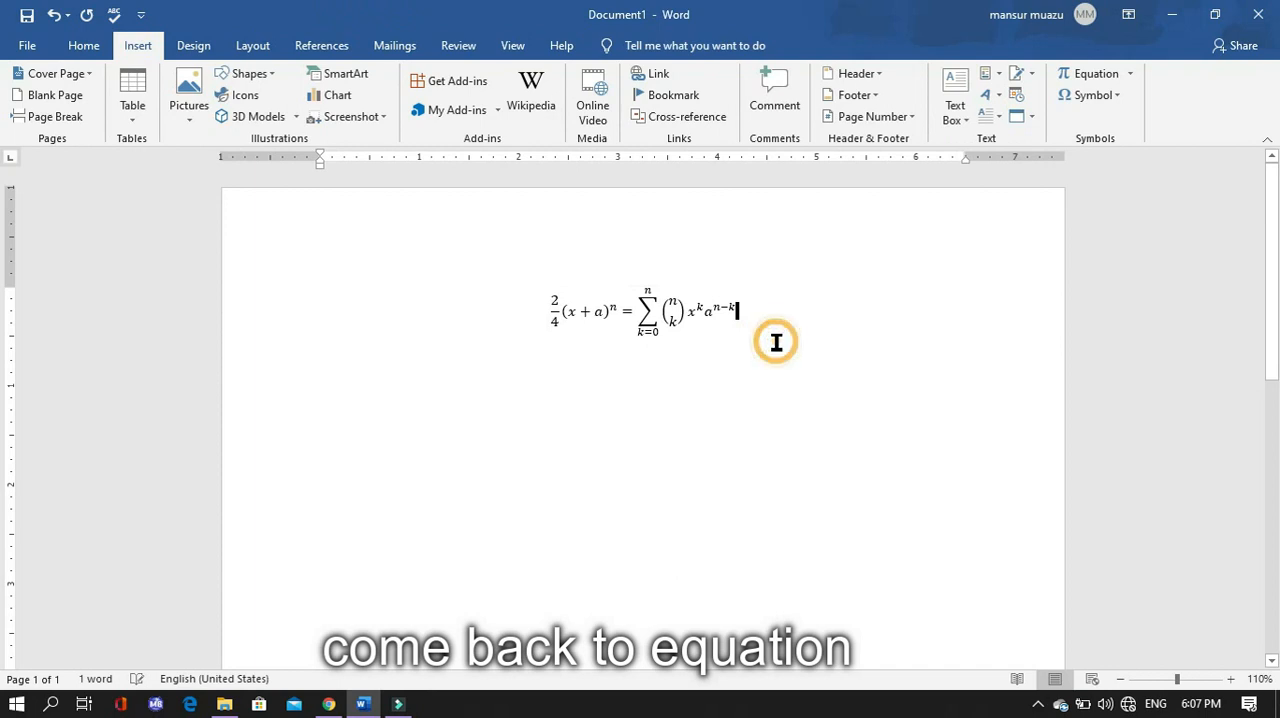
key("Return")
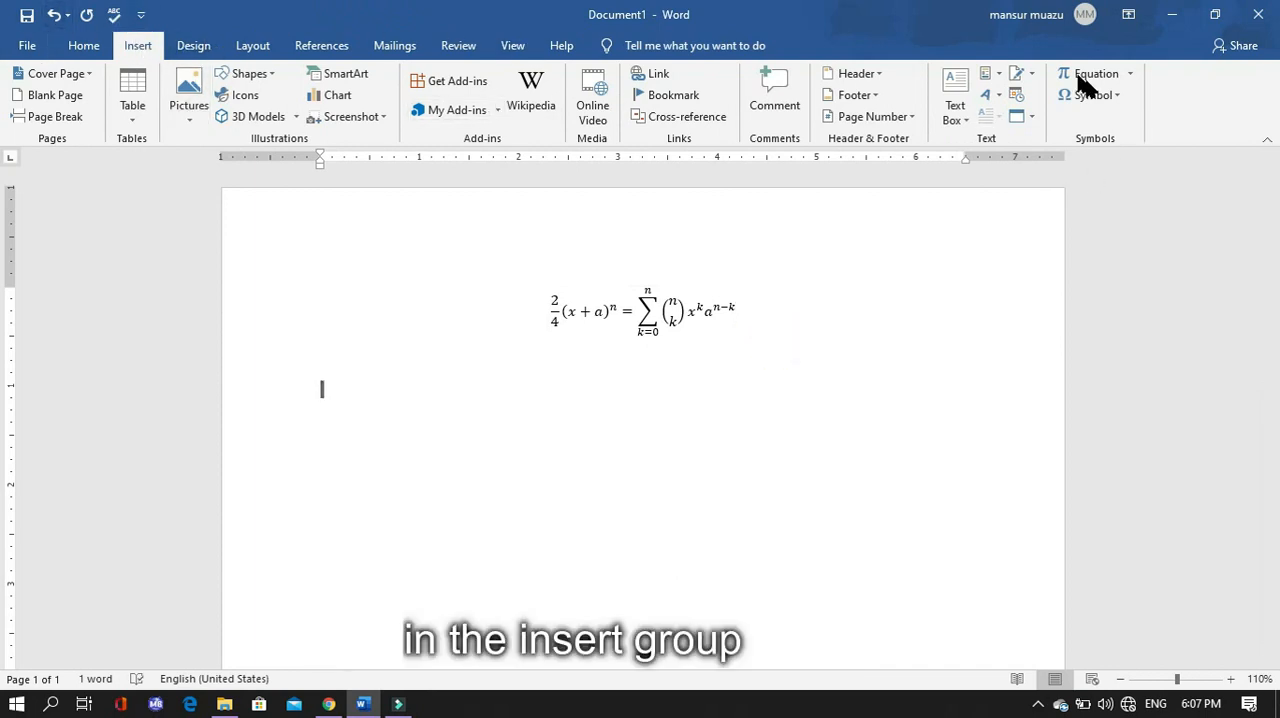
- Browse the additional equations from Office.com and the rest of the built-in equation gallery
left_click(1131, 73)
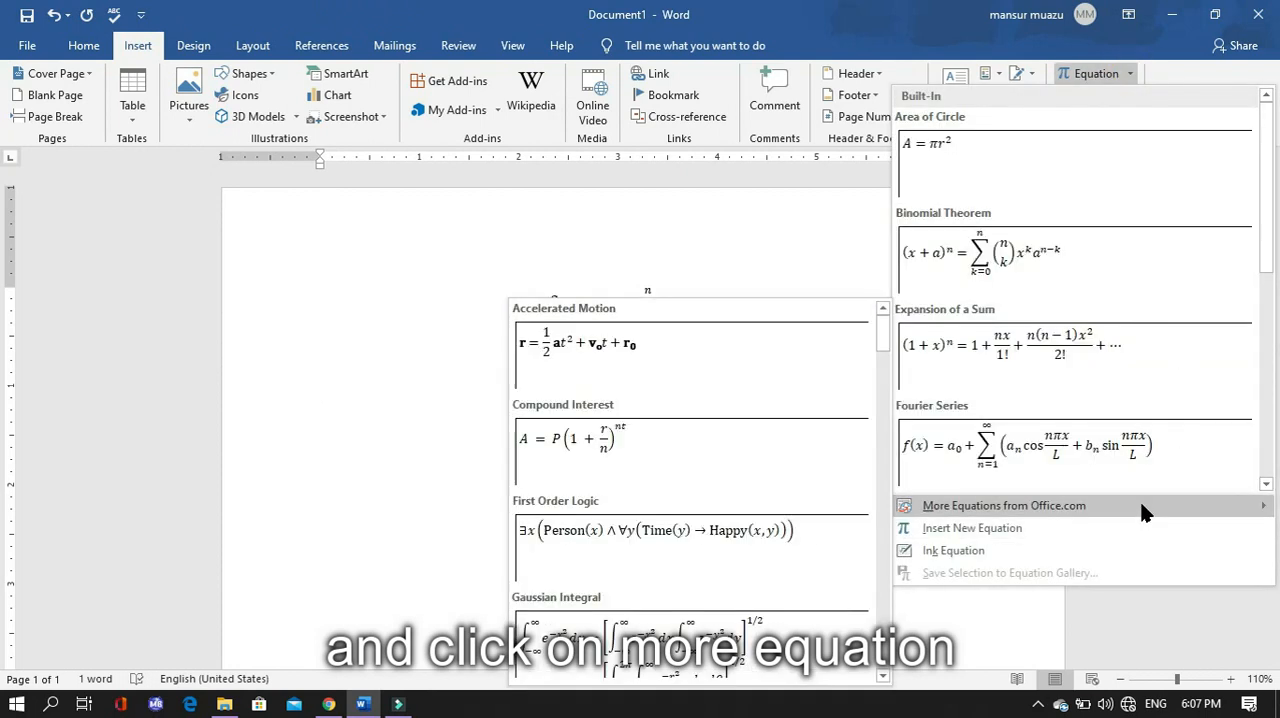
scroll(830, 537, "down", 3)
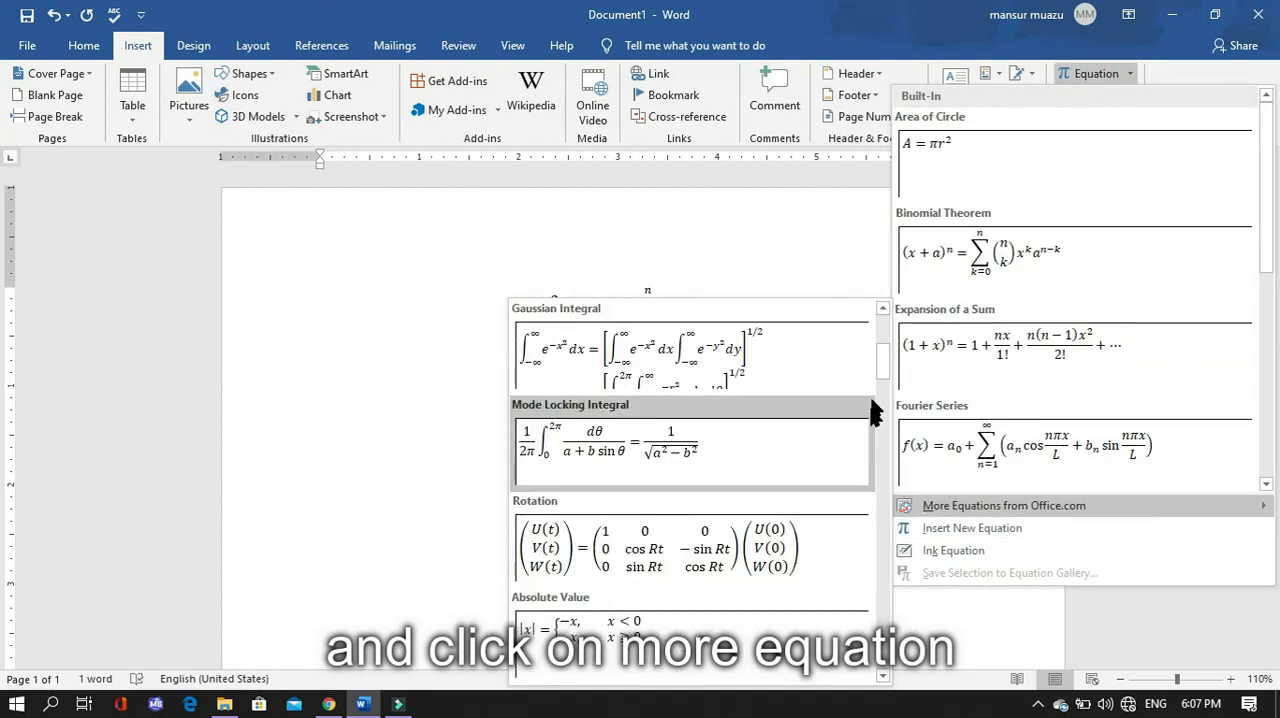
left_click_drag(884, 362, 877, 586)
left_click_drag(877, 631, 880, 672)
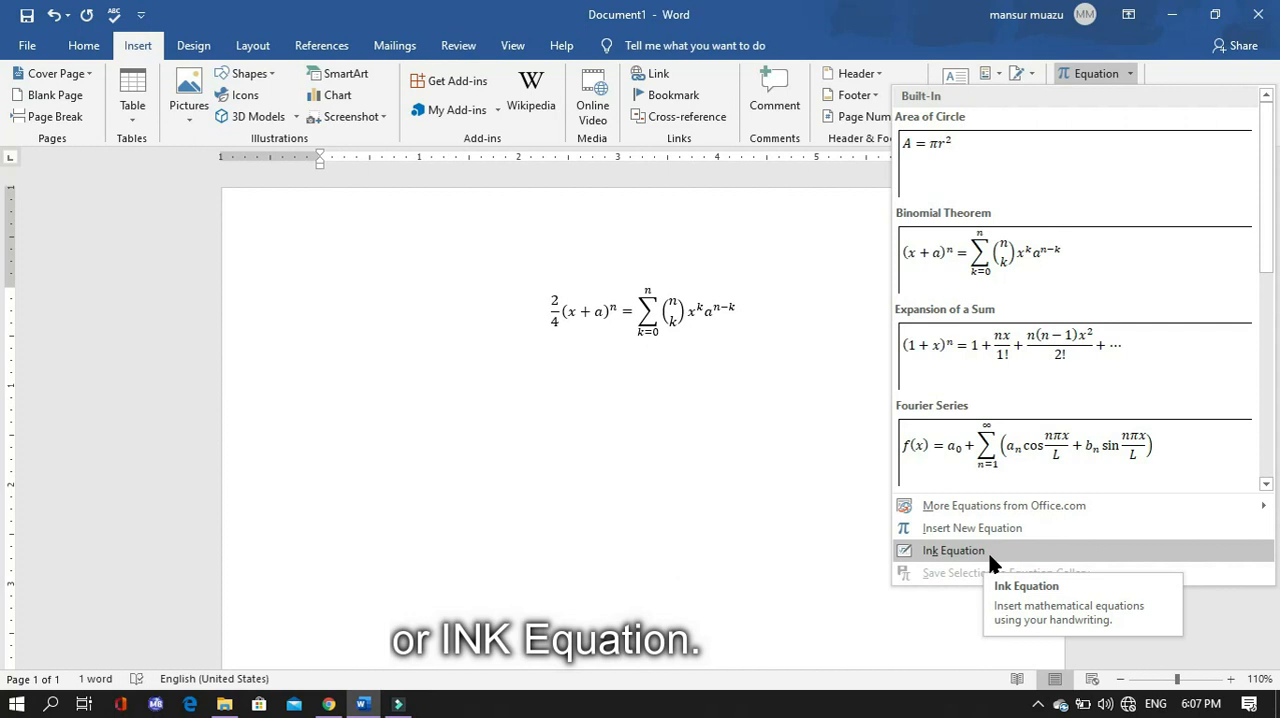
scroll(1146, 443, "down", 5)
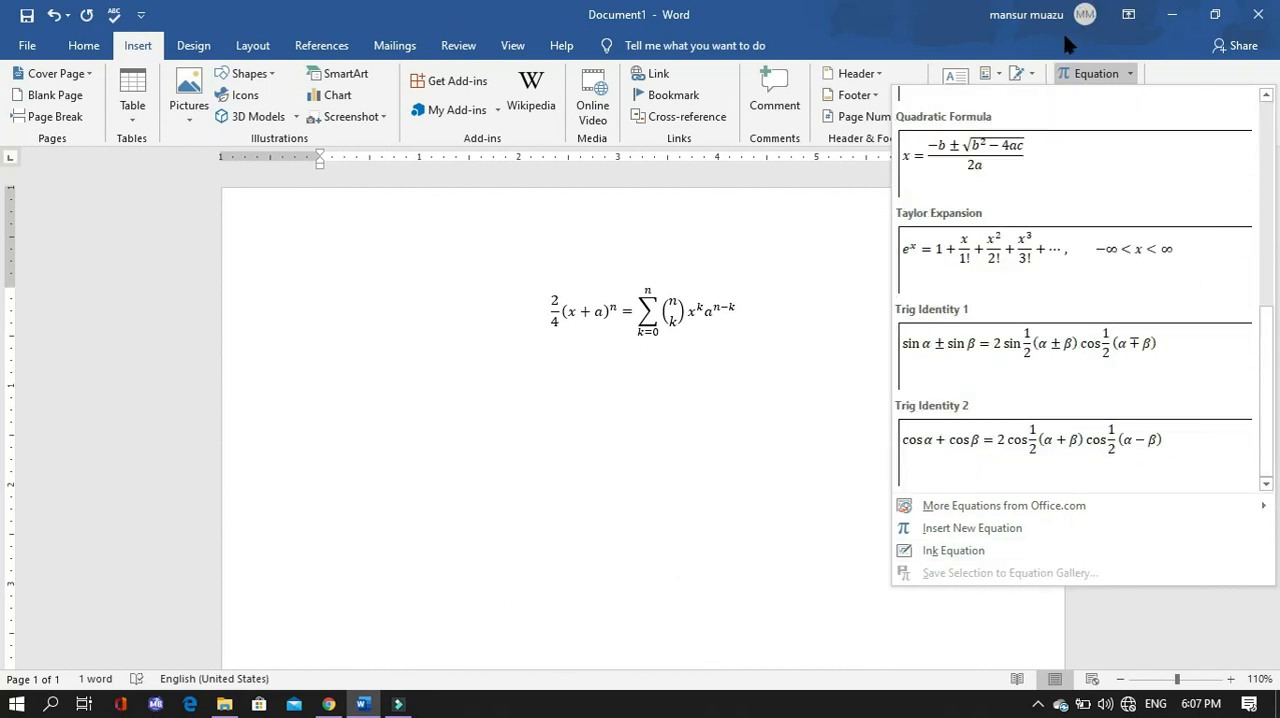
- Close the equation gallery and insert a blank equation placeholder on the empty line
left_click(82, 50)
key("alt+equal")
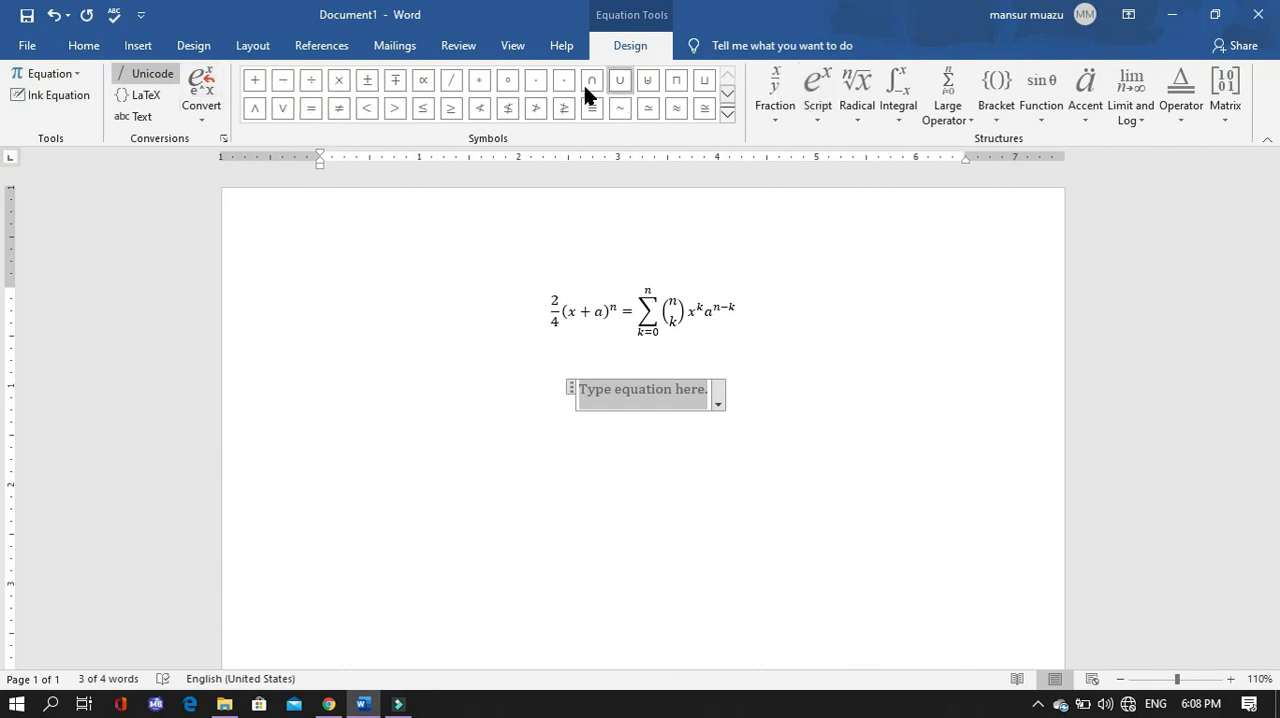
- Browse the operator symbols available for equations and expand the complete set
left_click(727, 96)
left_click(727, 96)
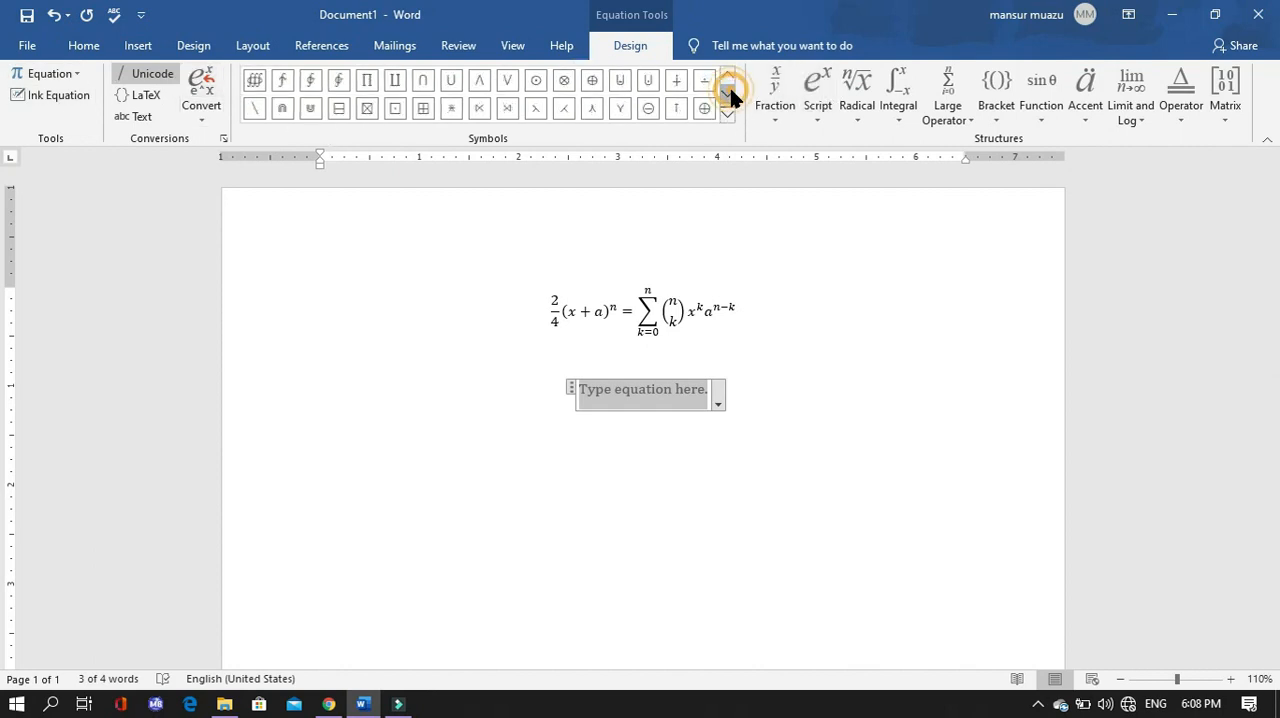
left_click(727, 96)
left_click(727, 96)
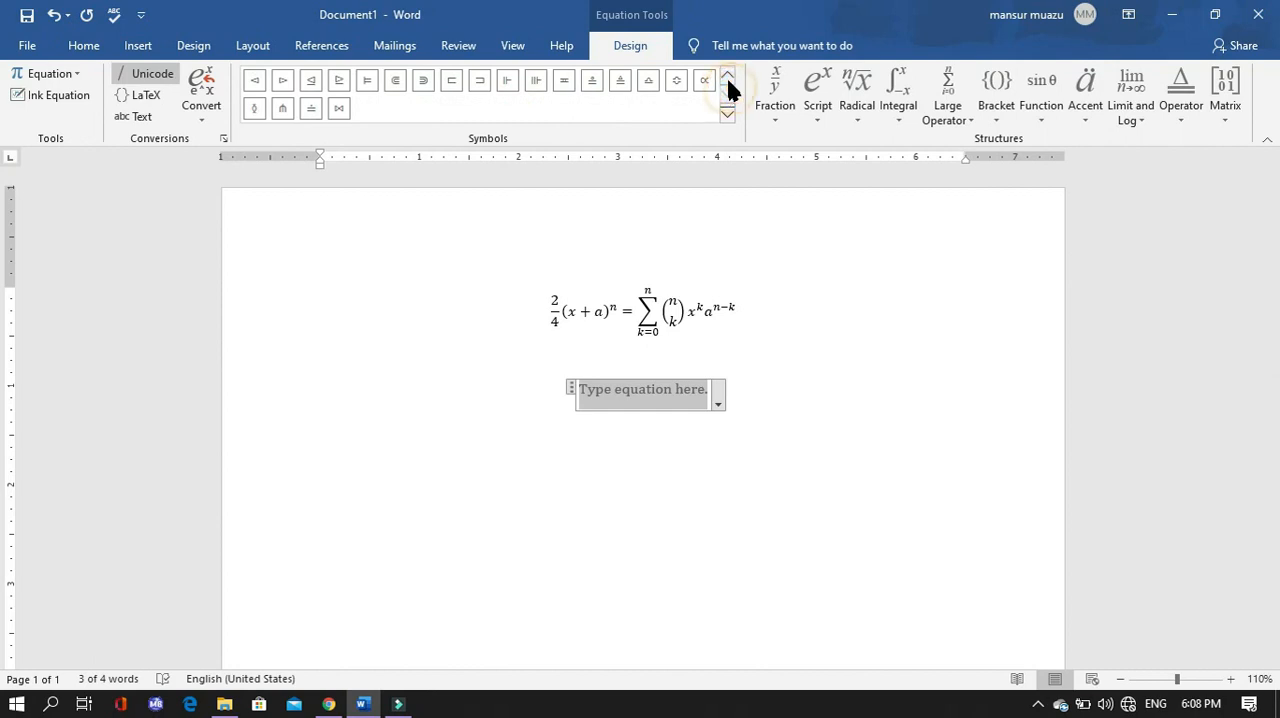
left_click(727, 79)
left_click(727, 79)
left_click(727, 80)
left_click(727, 80)
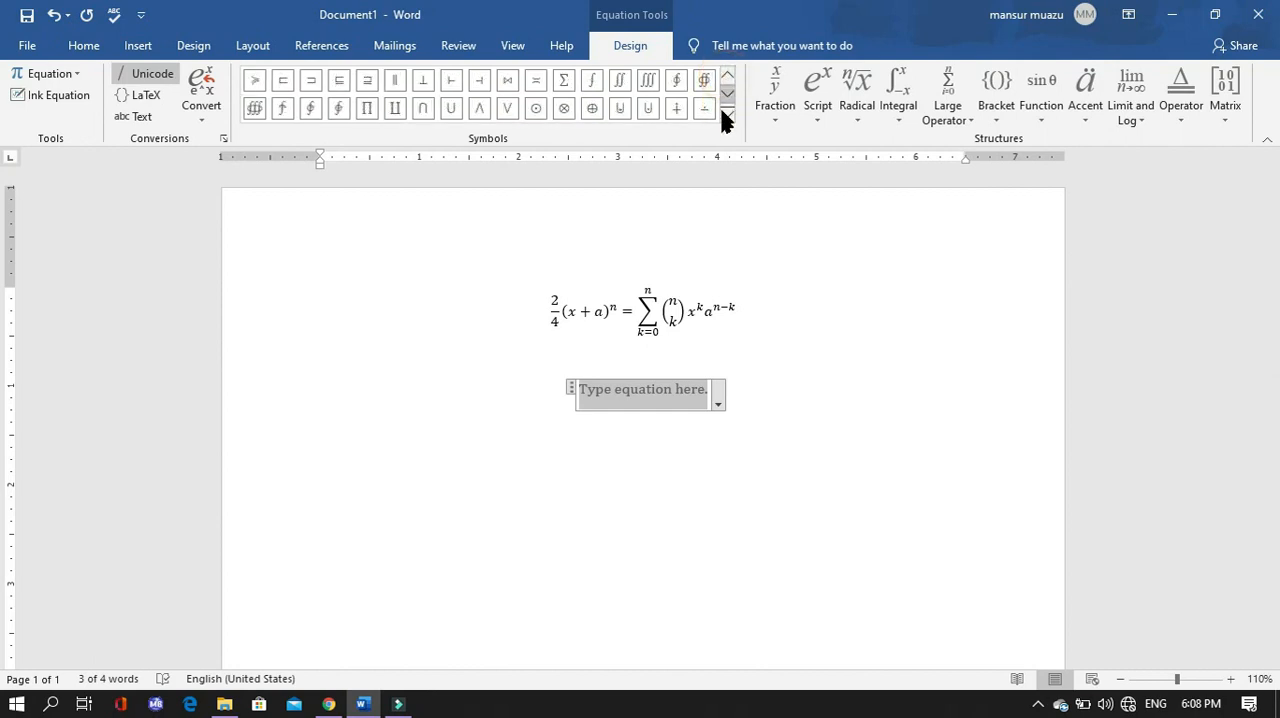
left_click(726, 116)
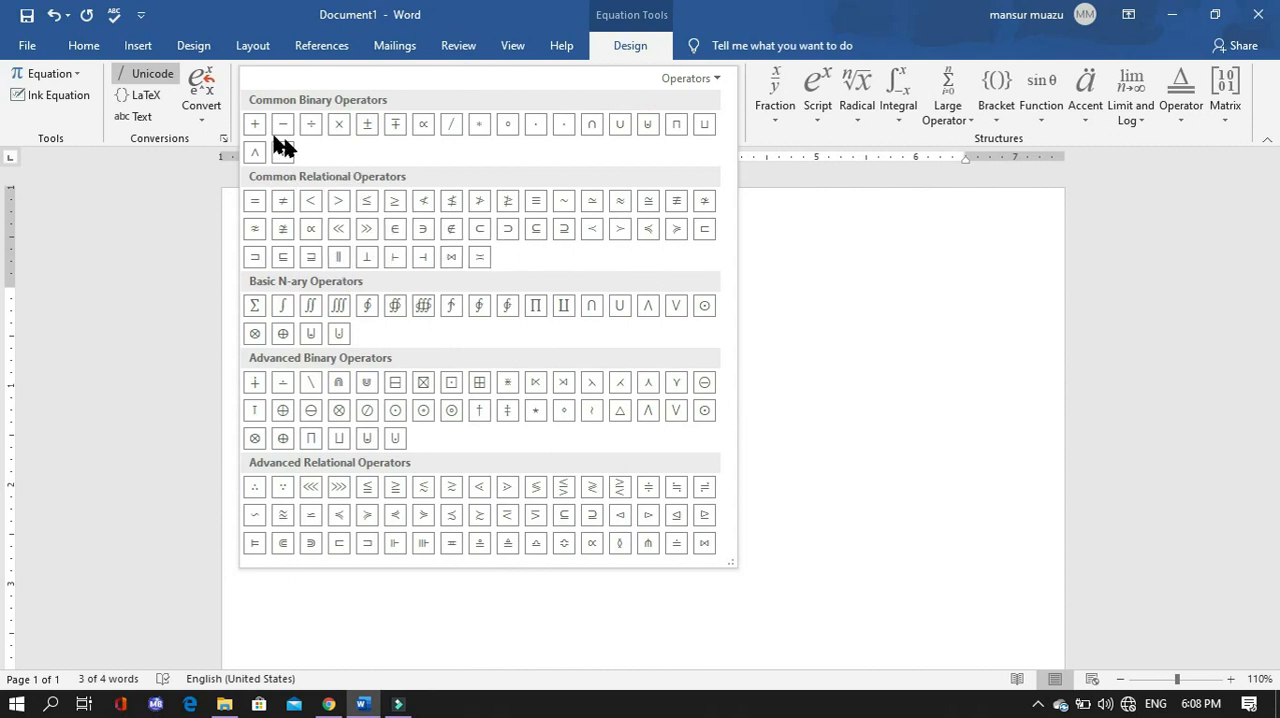
- Examine the Basic Math symbol set and the Geometry symbol set, leaving Geometry selected
left_click(697, 80)
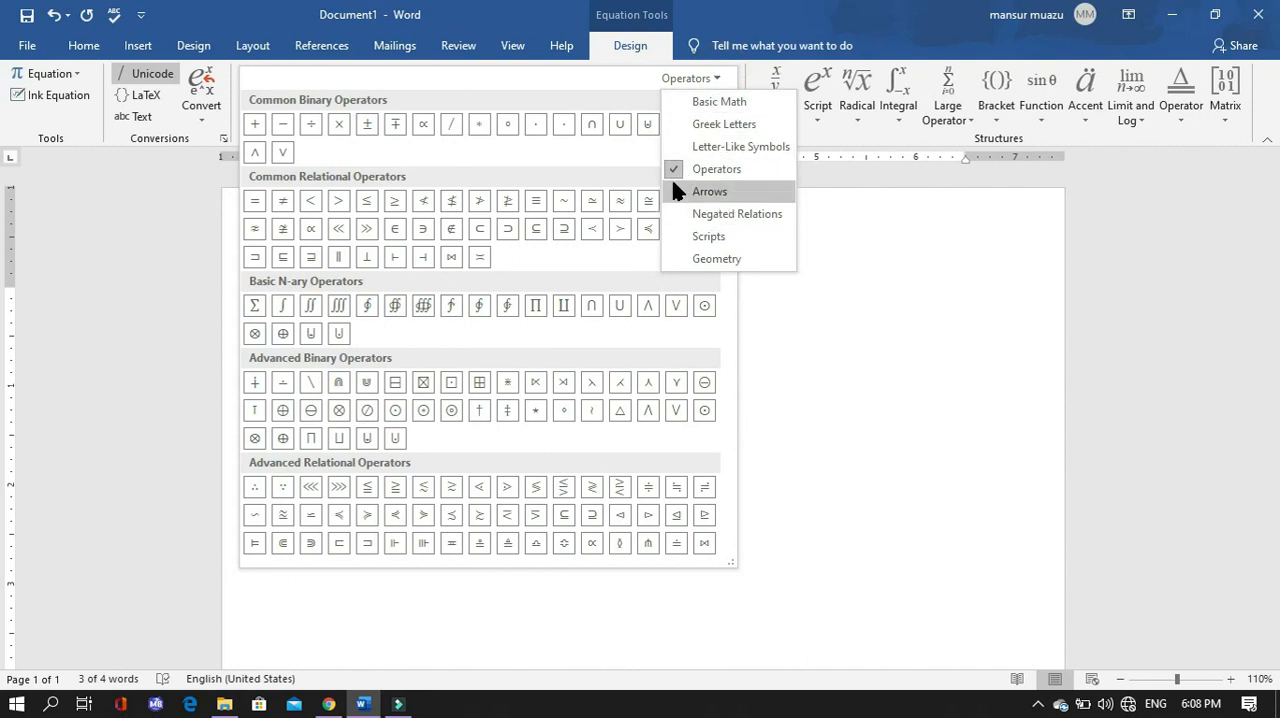
left_click(683, 102)
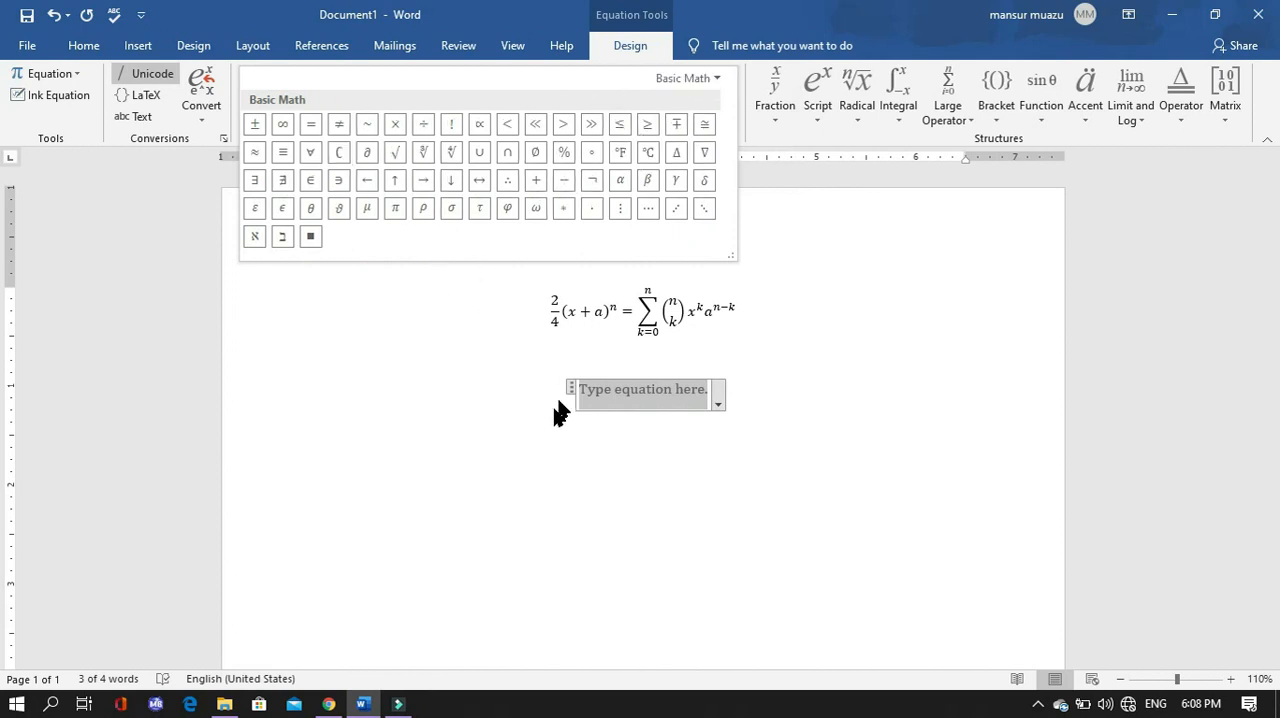
left_click(725, 79)
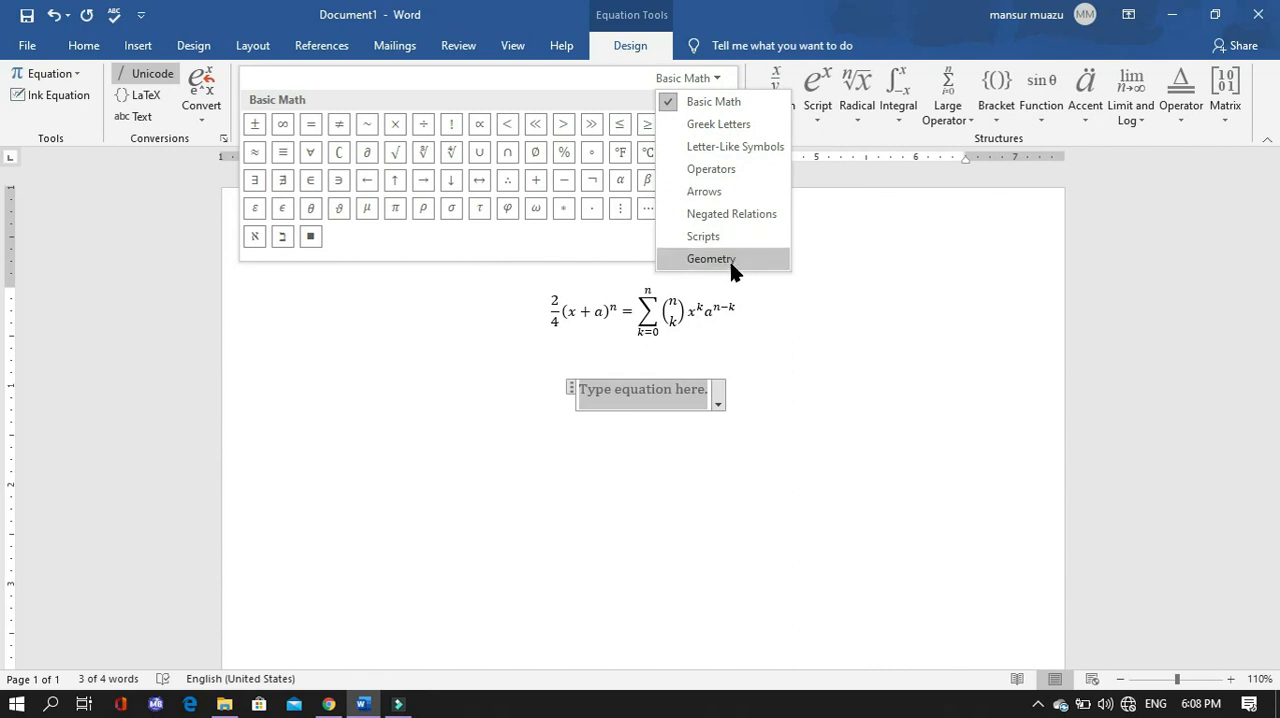
left_click(712, 259)
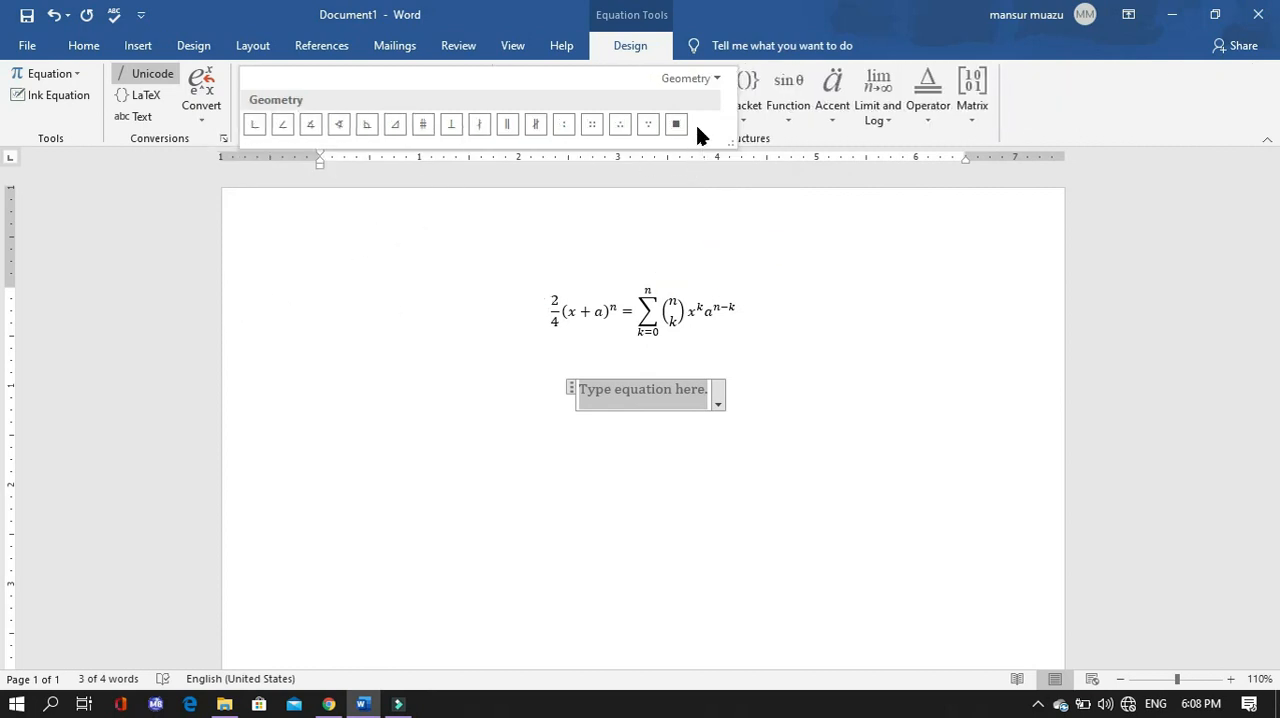
left_click(700, 151)
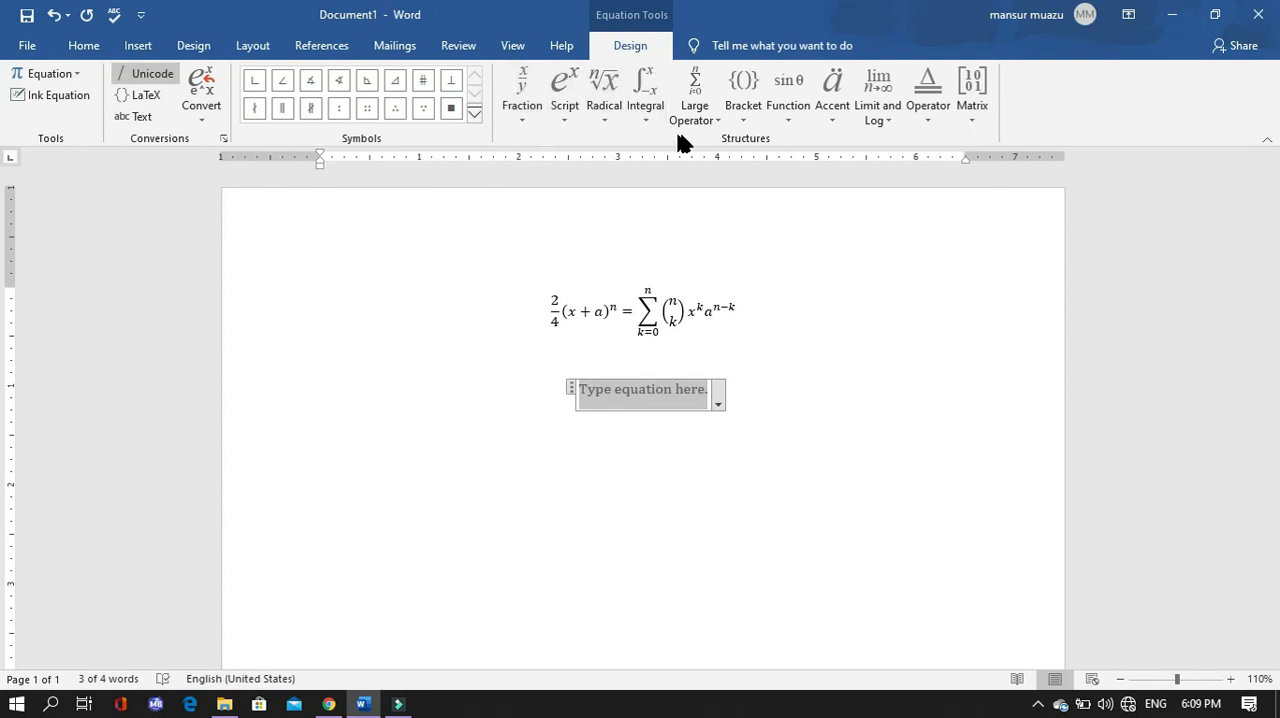
- Insert an empty matrix with three rows and two columns into the blank equation
left_click(971, 124)
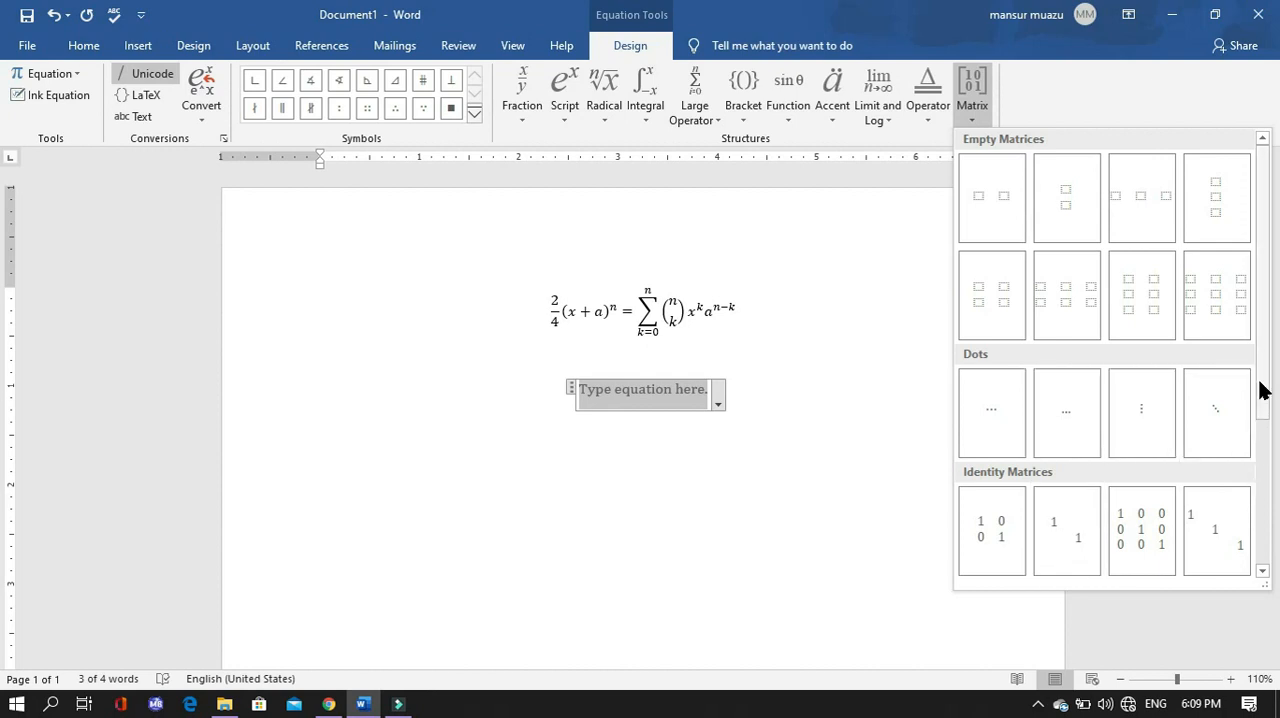
left_click_drag(1261, 376, 1269, 516)
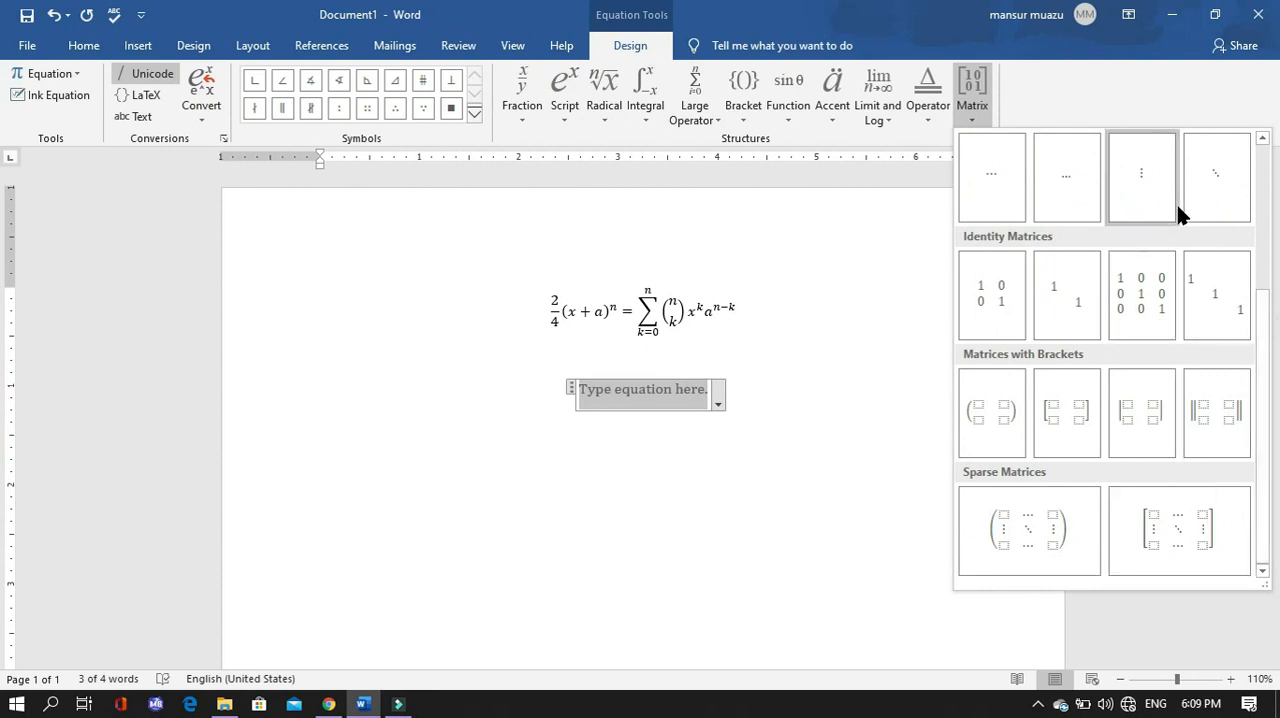
scroll(1103, 180, "up", 3)
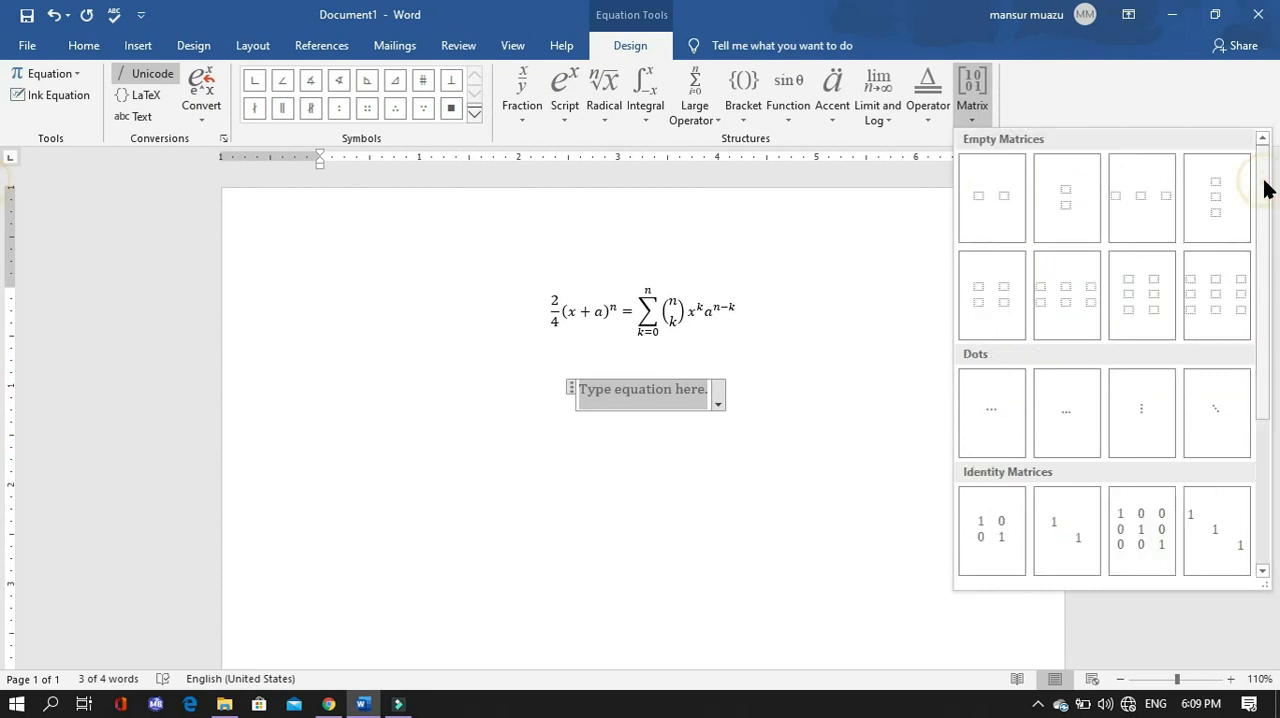
left_click(1150, 295)
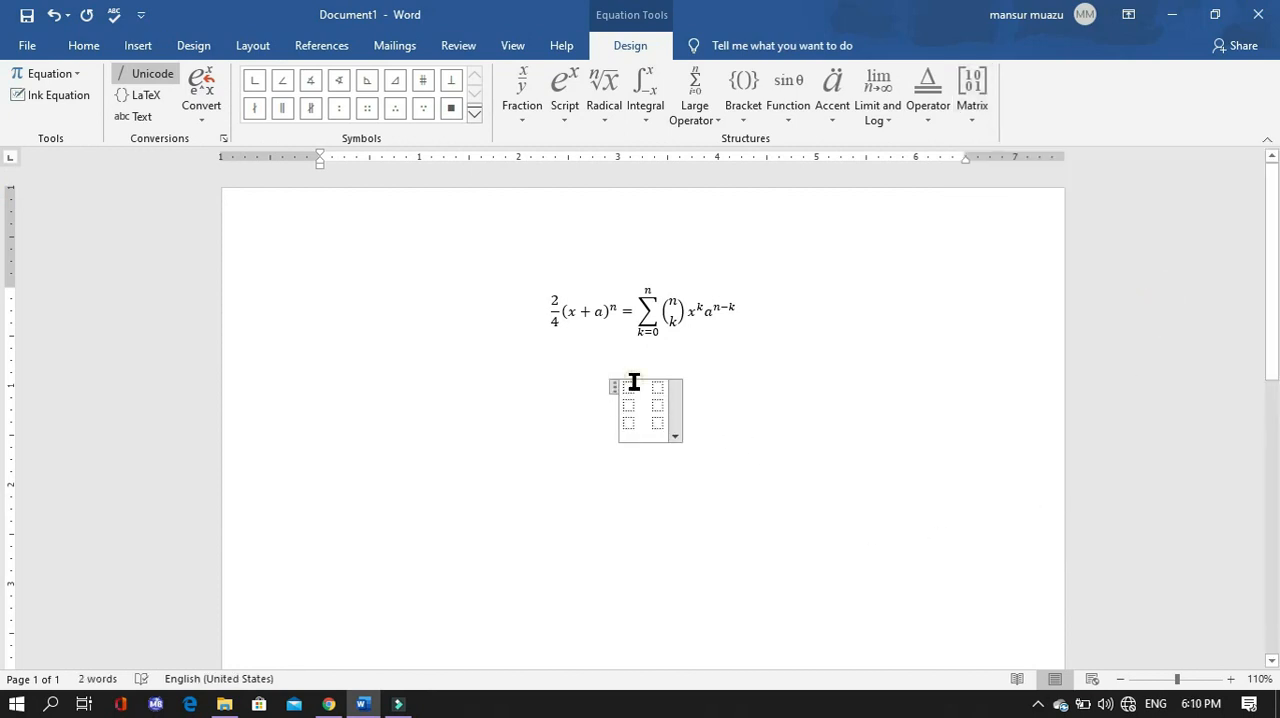
- Fill the matrix with 2, 1, 2 in the first column and 2, 3, 4 in the second column
left_click(634, 382)
left_click(629, 390)
type("2")
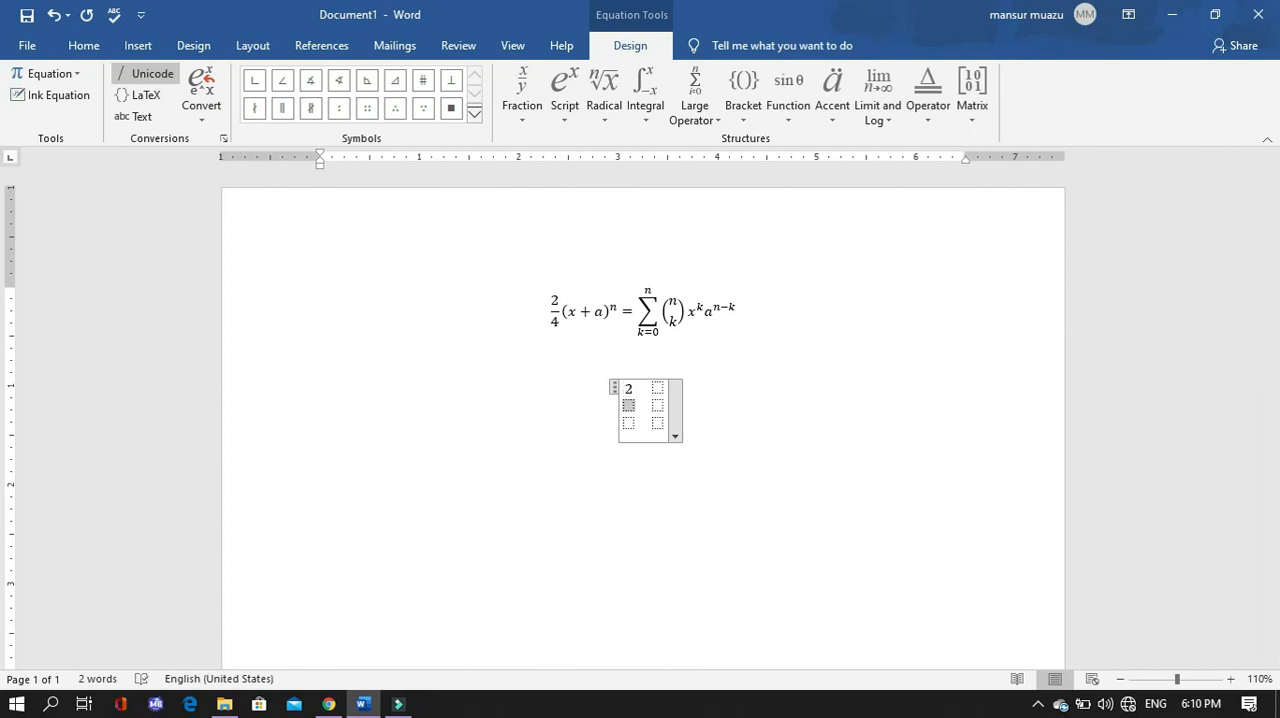
type(" 1 2")
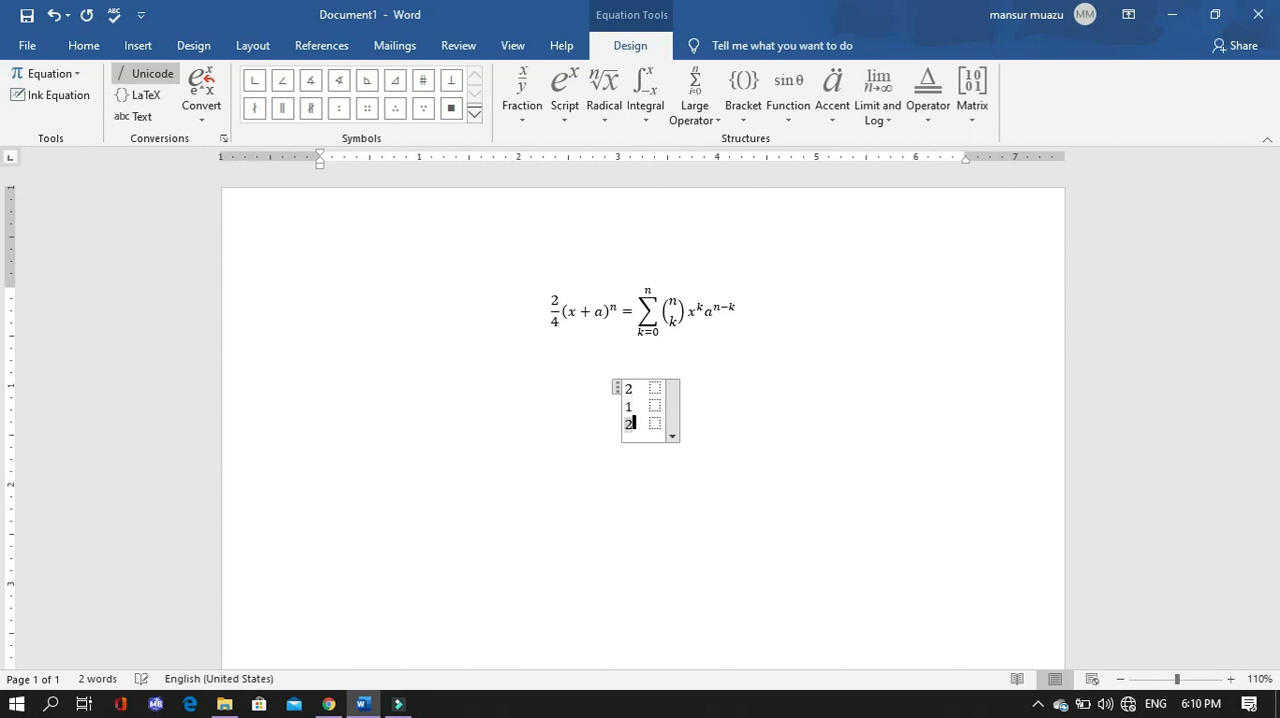
key("Right")
type("2")
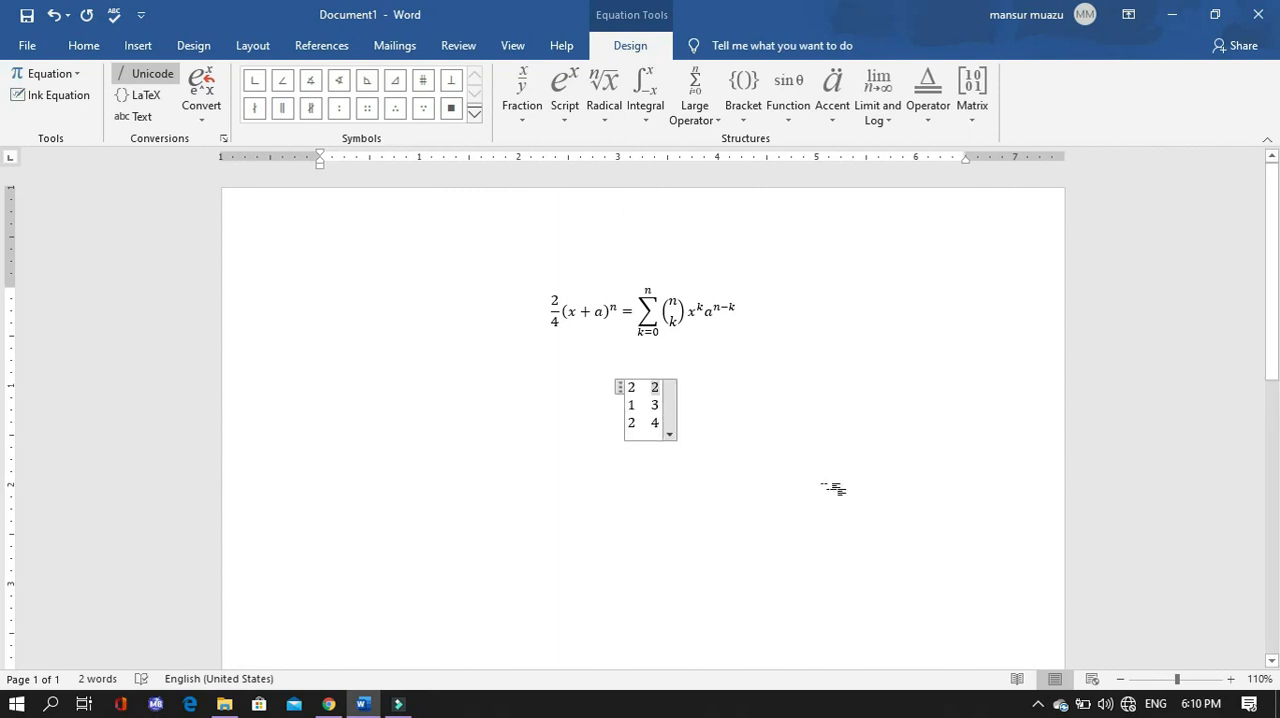
left_click(820, 445)
- Add a new line above the binomial equation and enter the heading "Binomial theorem" on it
left_click(435, 300)
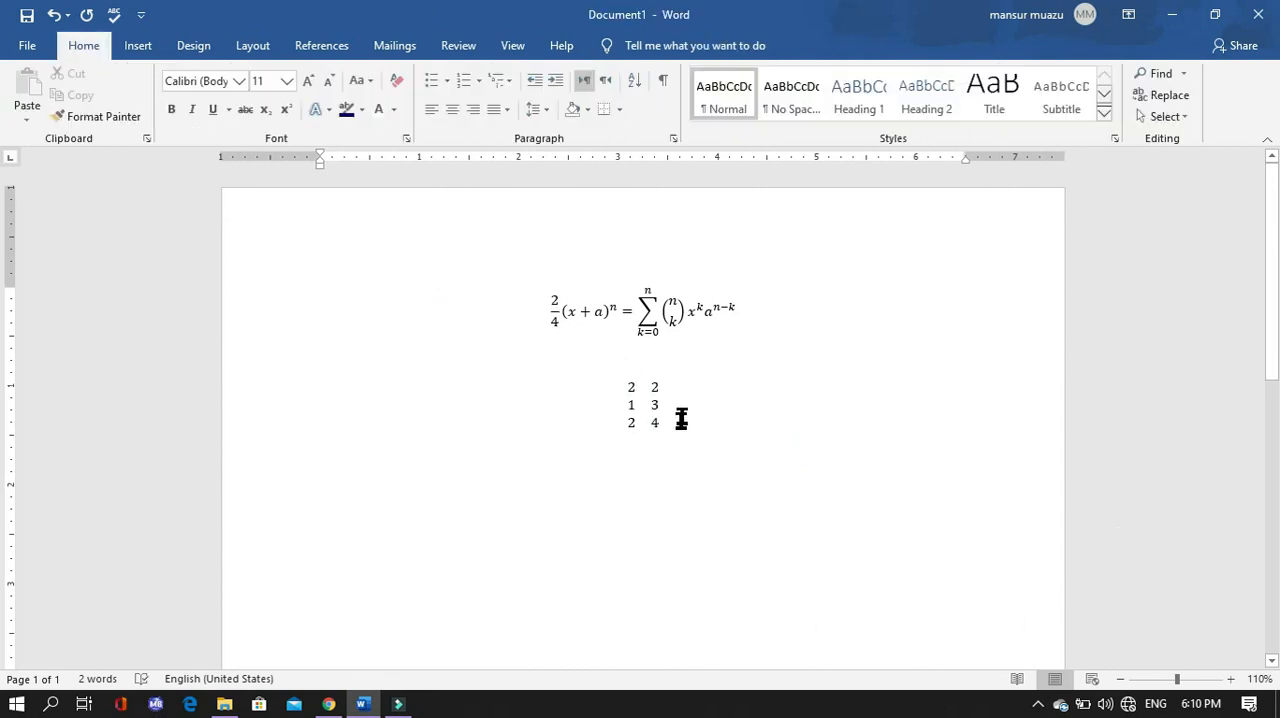
left_click(775, 343)
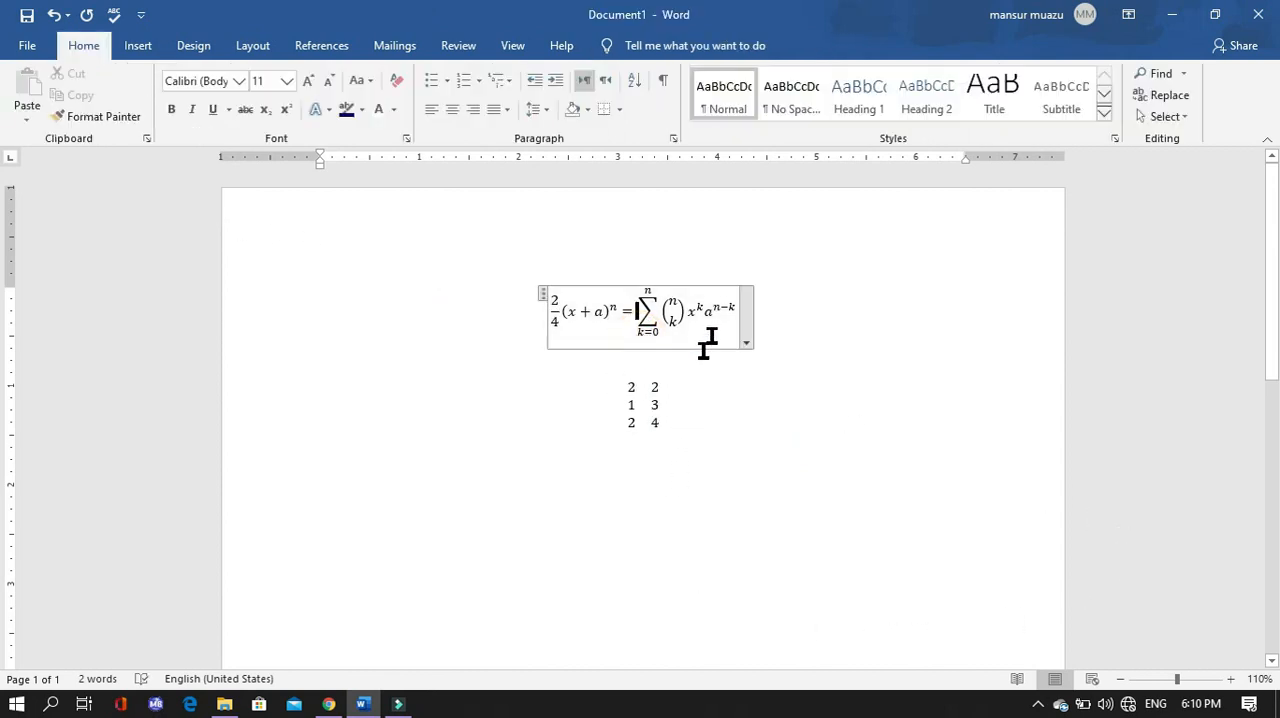
left_click(786, 316)
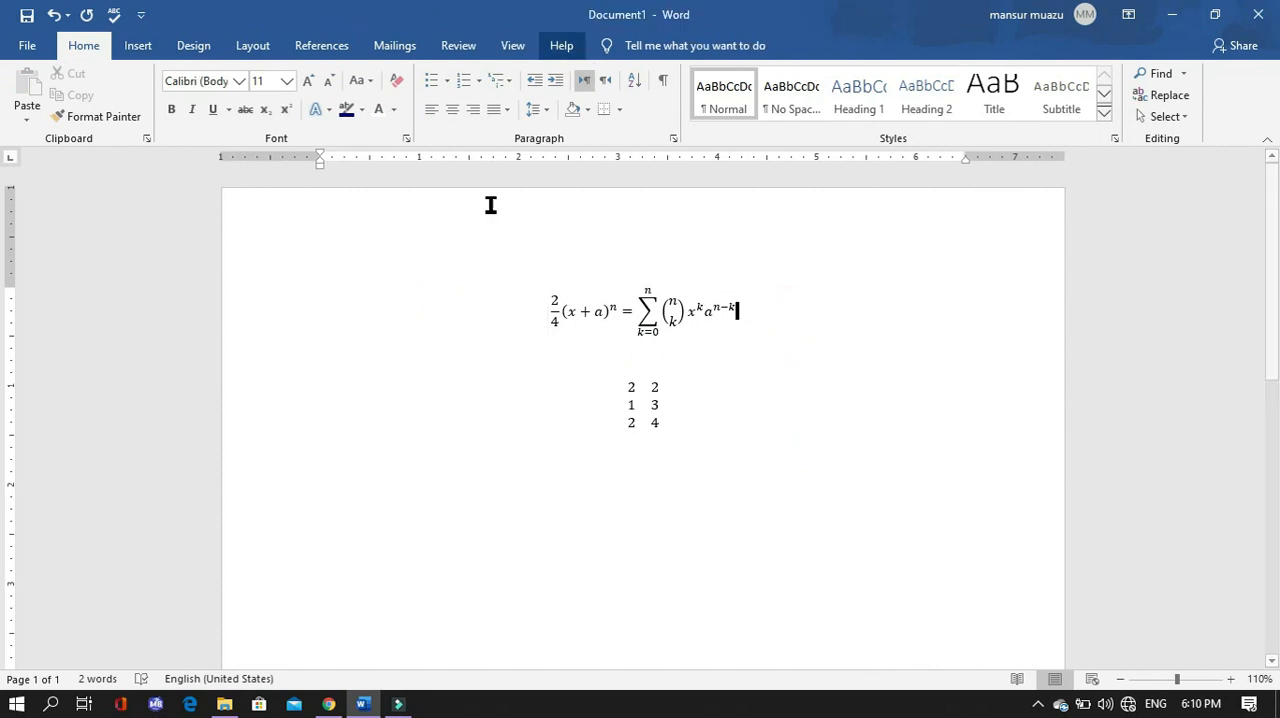
left_click(530, 305)
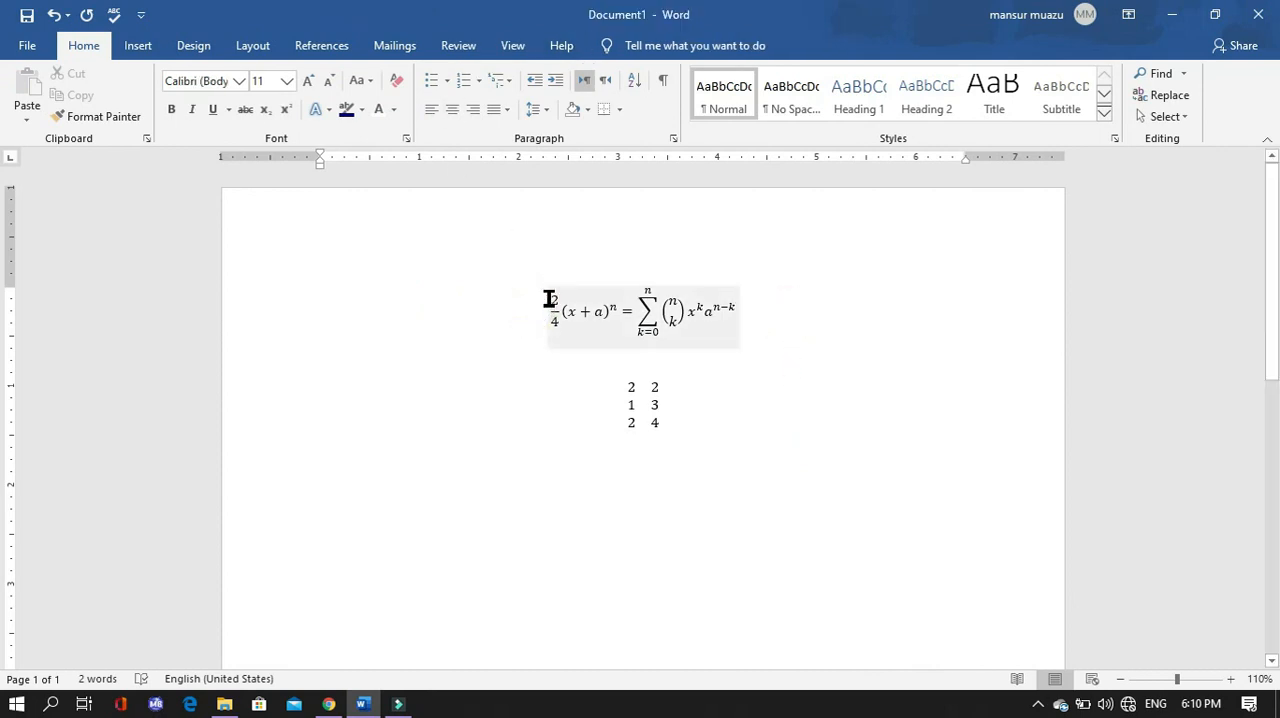
key("Return")
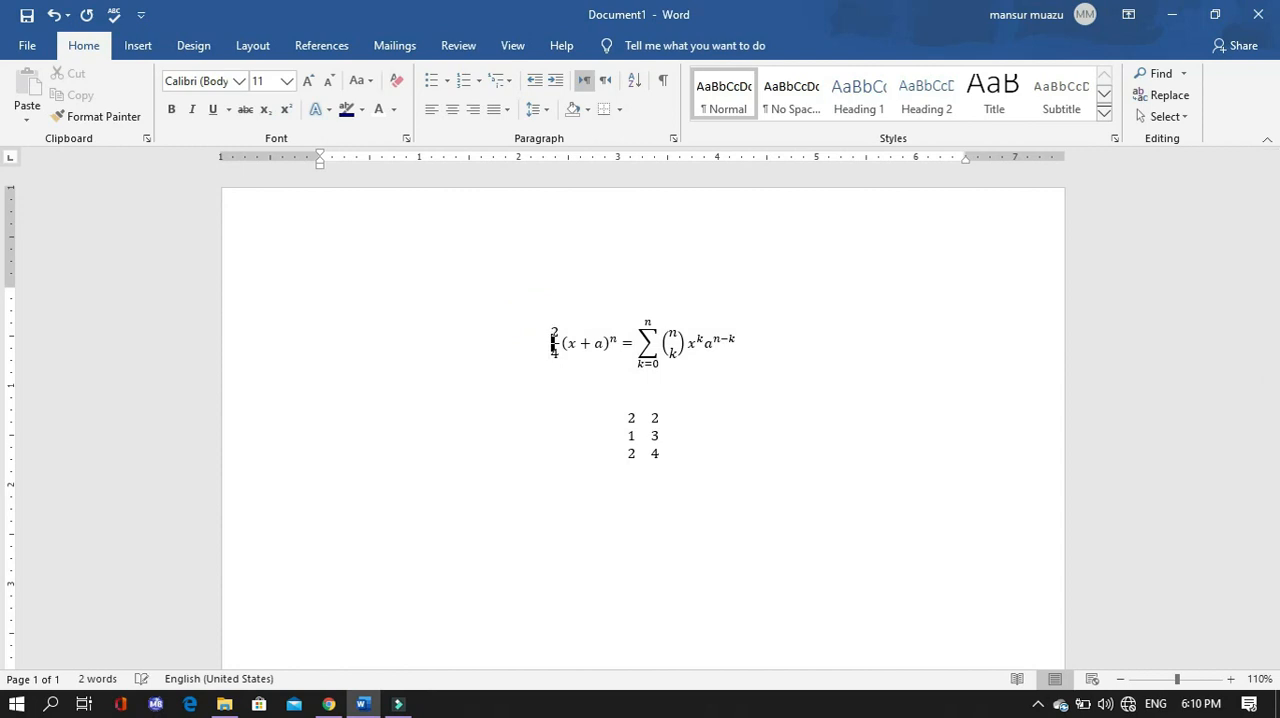
left_click(549, 299)
left_click(138, 46)
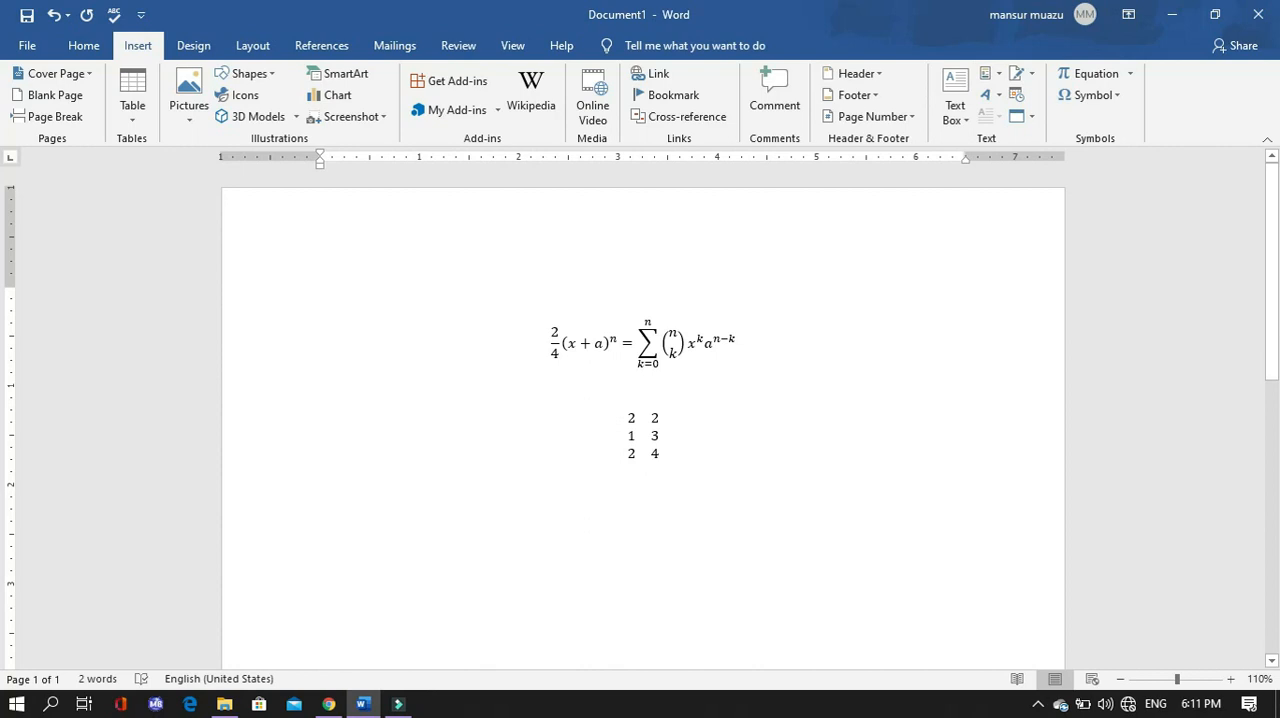
type("bi")
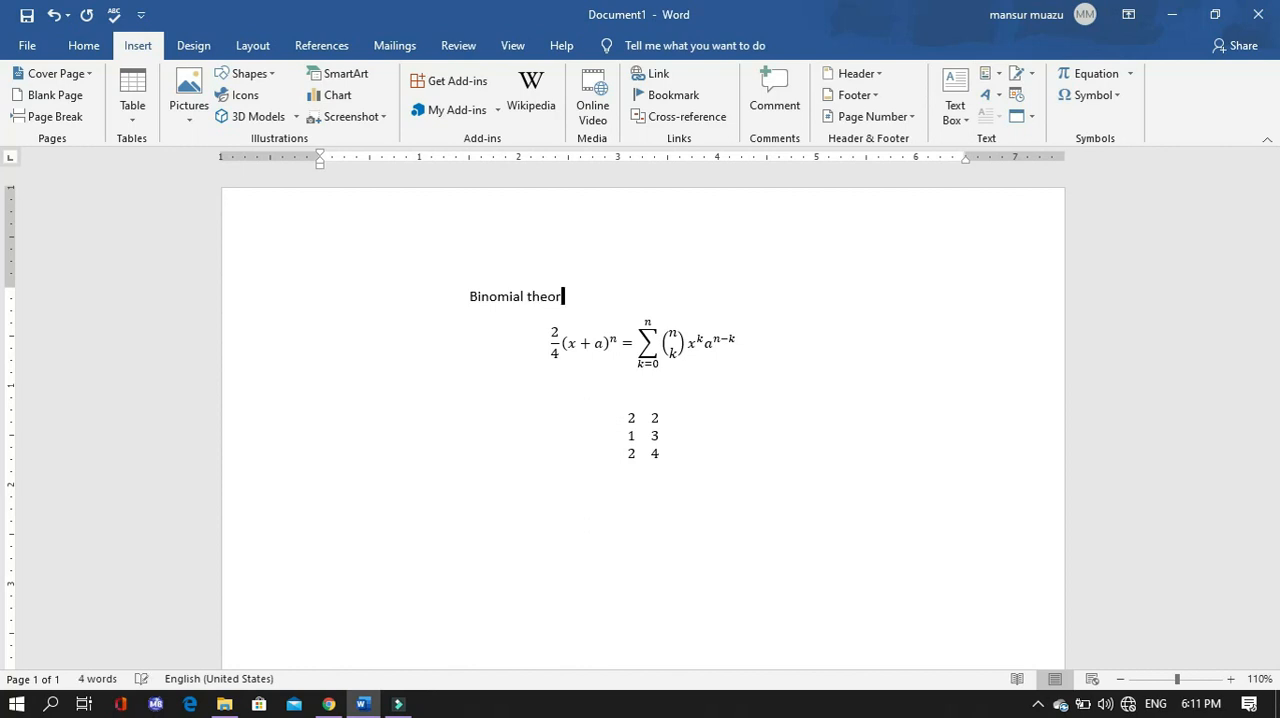
type("nomial theorem")
- Indent the "Binomial theorem" heading by two more tab stops
left_click(466, 295)
mouse_move(472, 303)
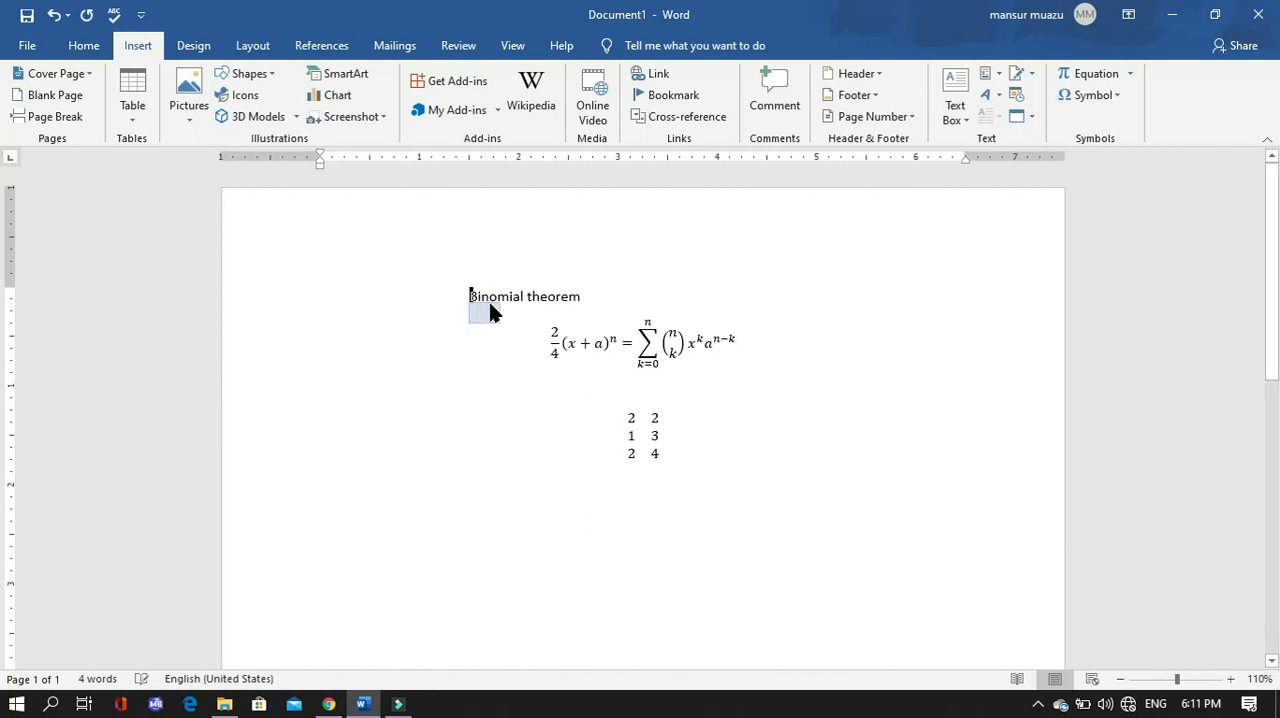
key("Tab")
key("Tab")
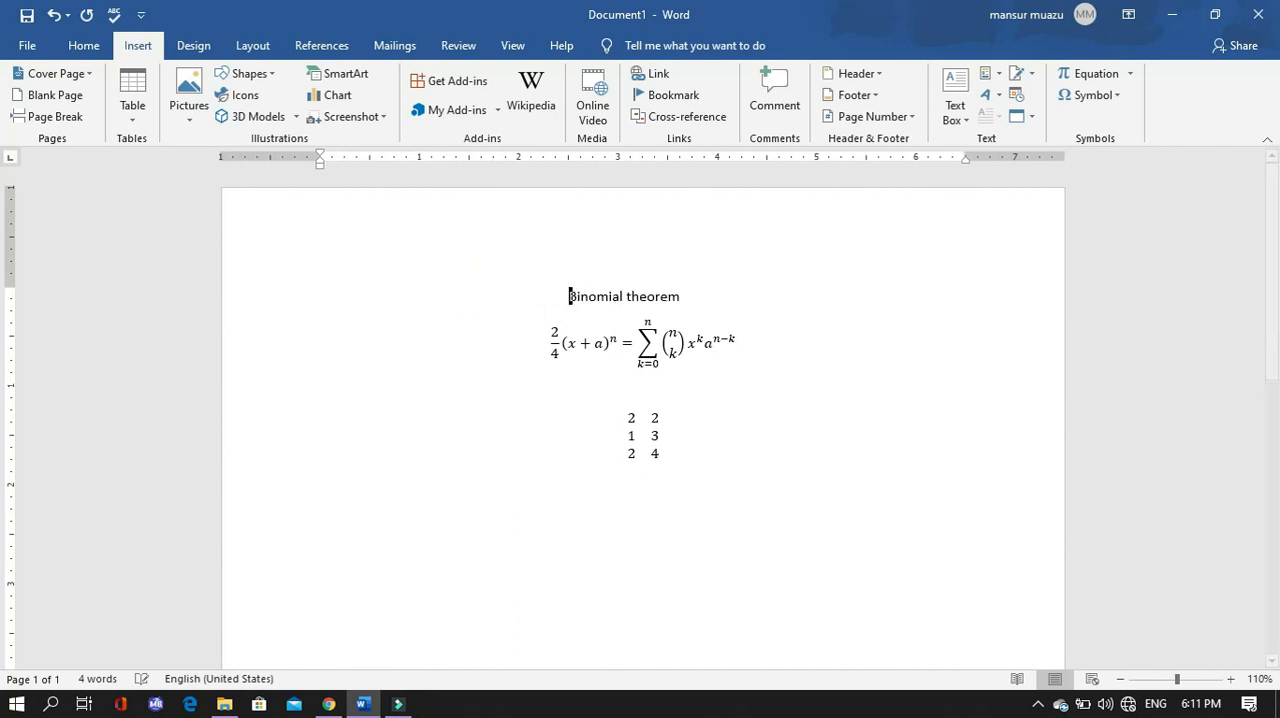
- Set the font size of the "Binomial theorem" heading to 26
left_click_drag(565, 294, 686, 303)
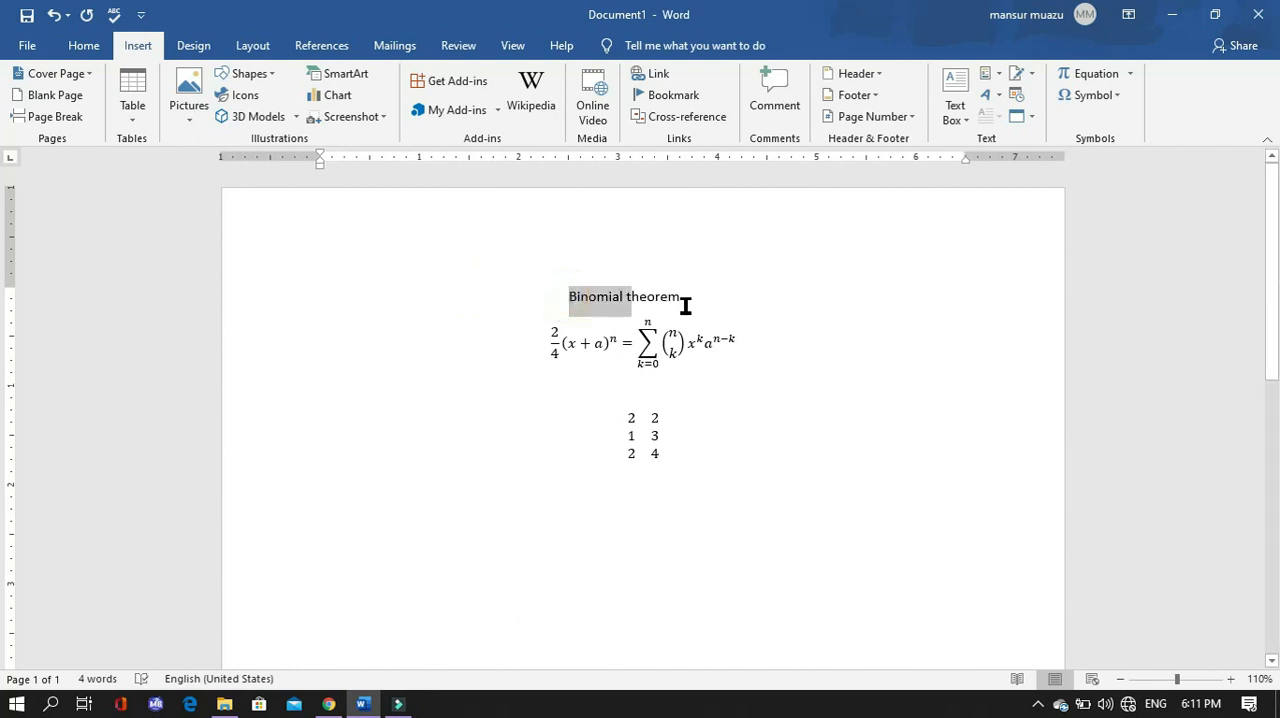
left_click(822, 246)
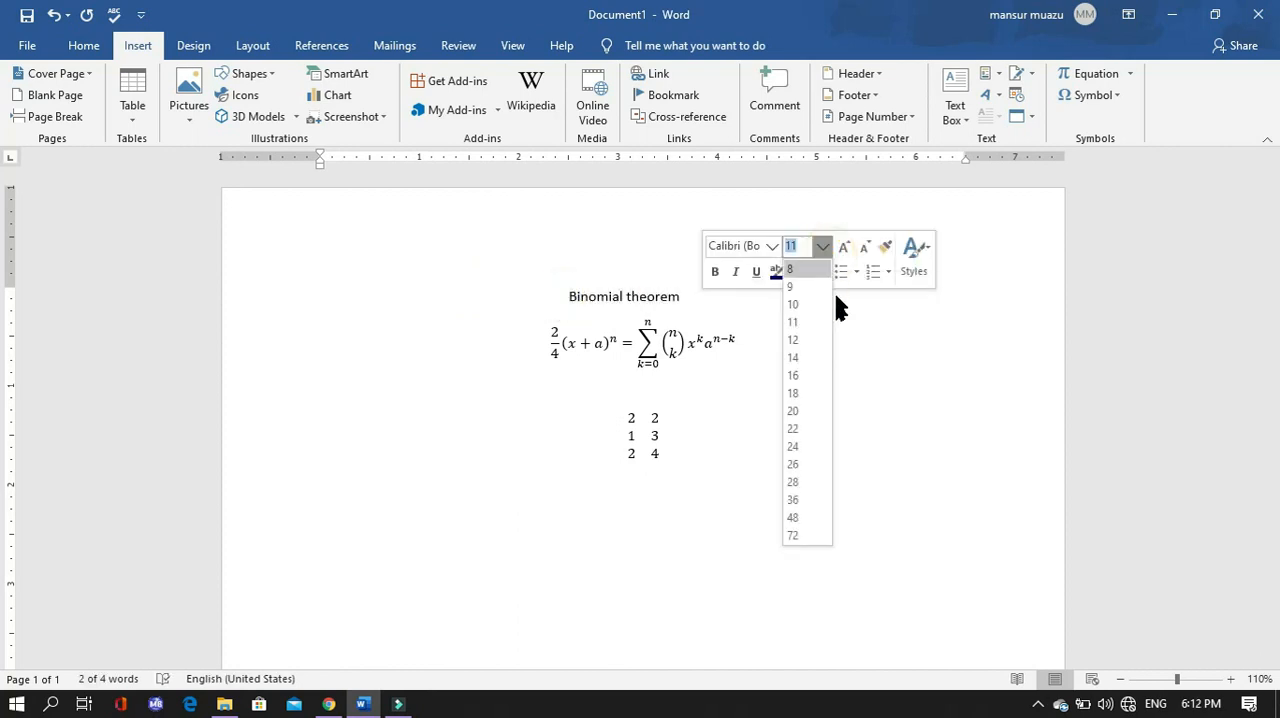
left_click(799, 466)
left_click(743, 451)
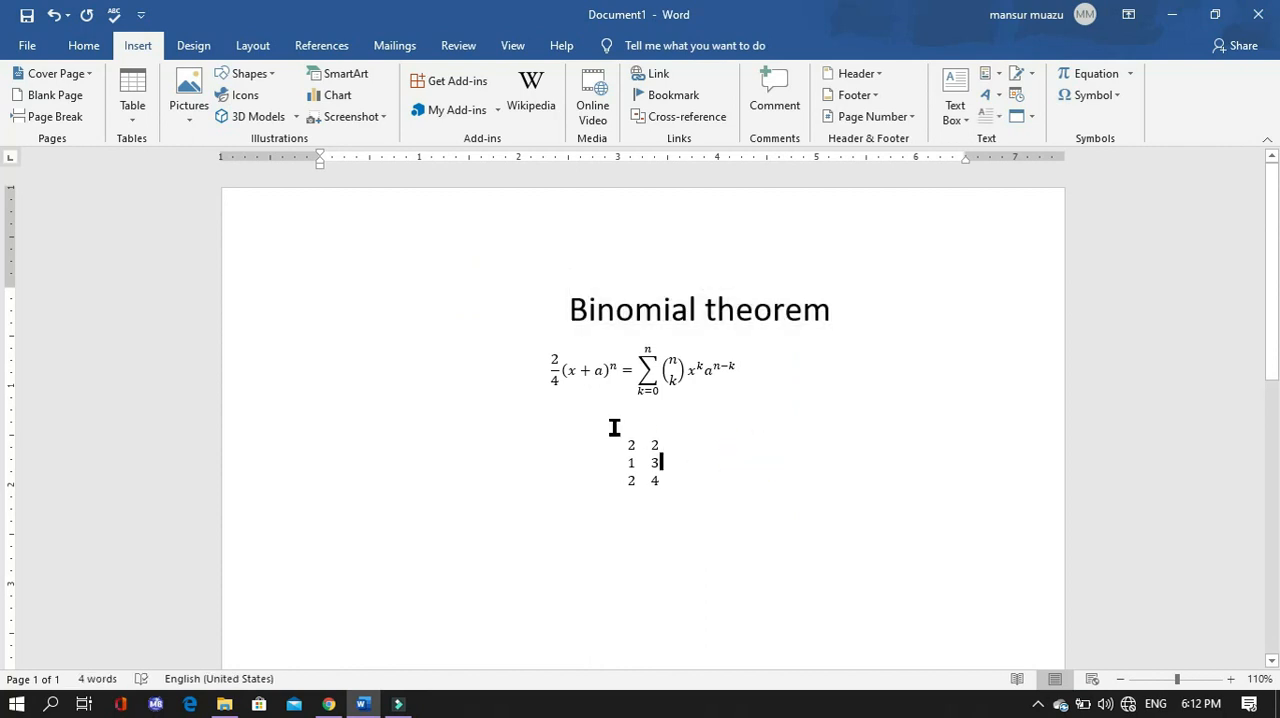
- Enter the label "matrix" on the line above the matrix and shift it toward the middle of the page
left_click(571, 441)
type("matrix")
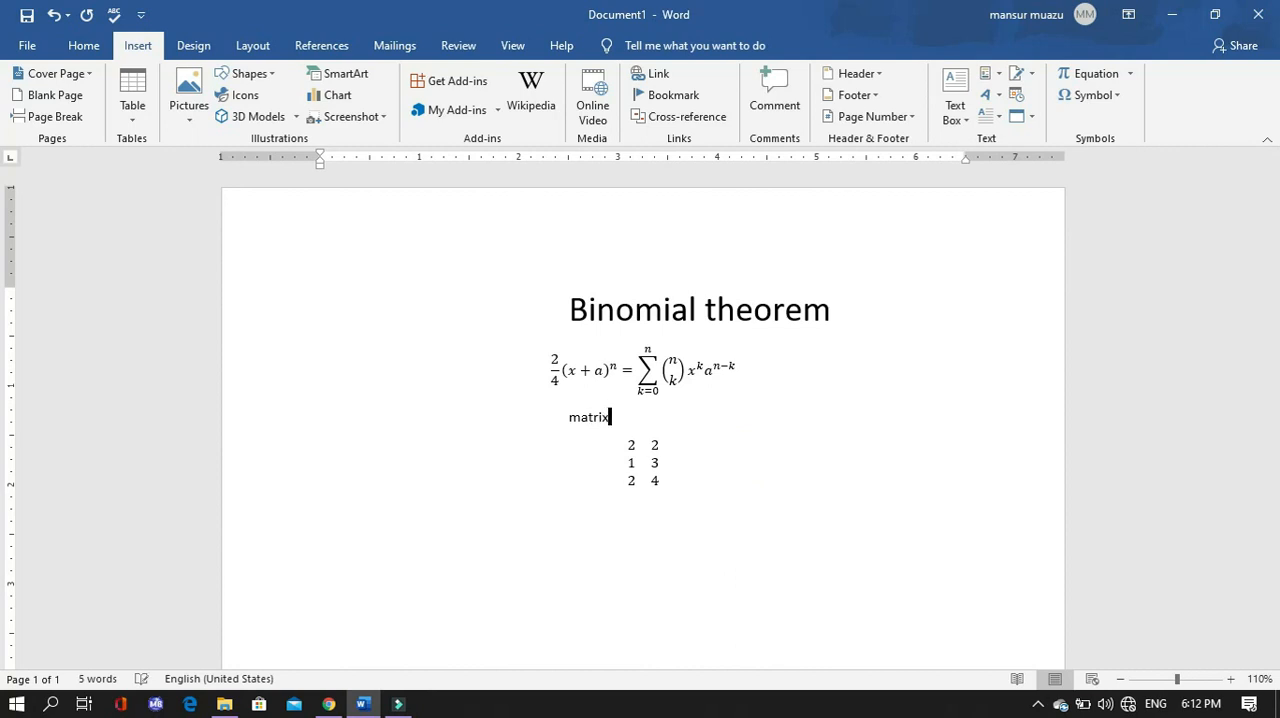
left_click(567, 417)
key("Tab")
key("Tab")
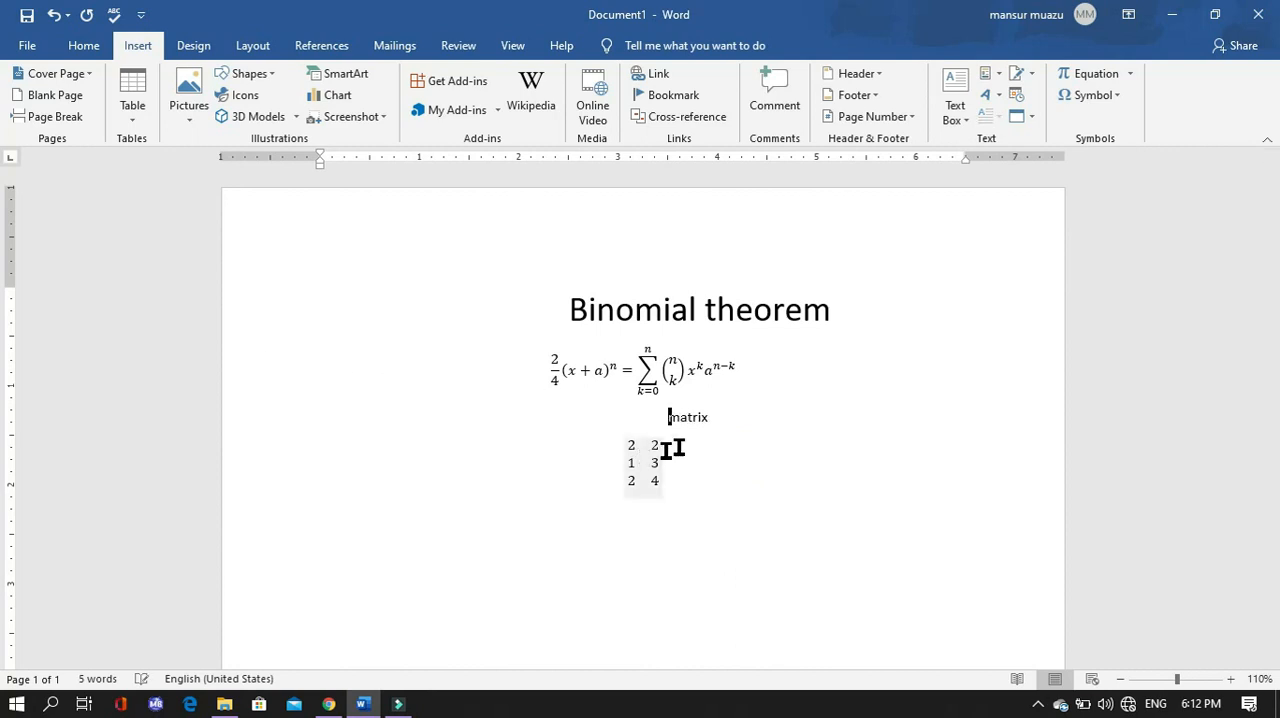
key("BackSpace")
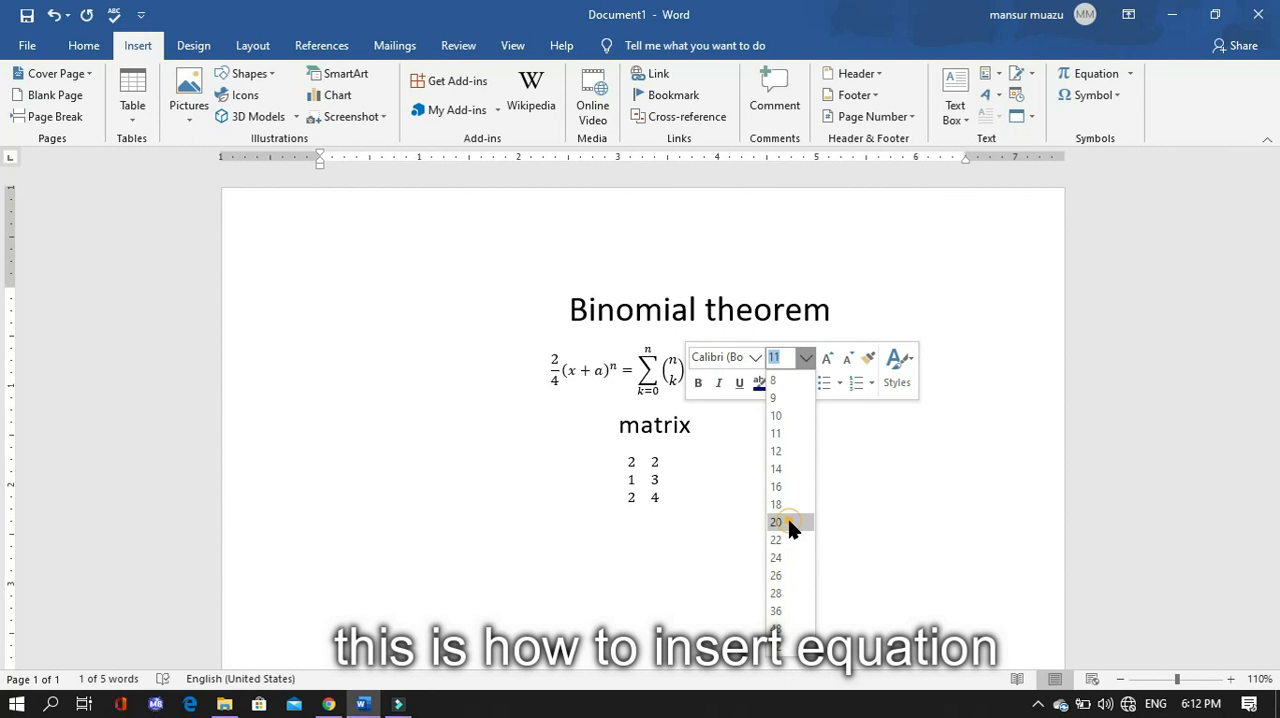
- Set the "matrix" label's font size to 20 and nudge it left so it sits over the matrix
left_click(789, 524)
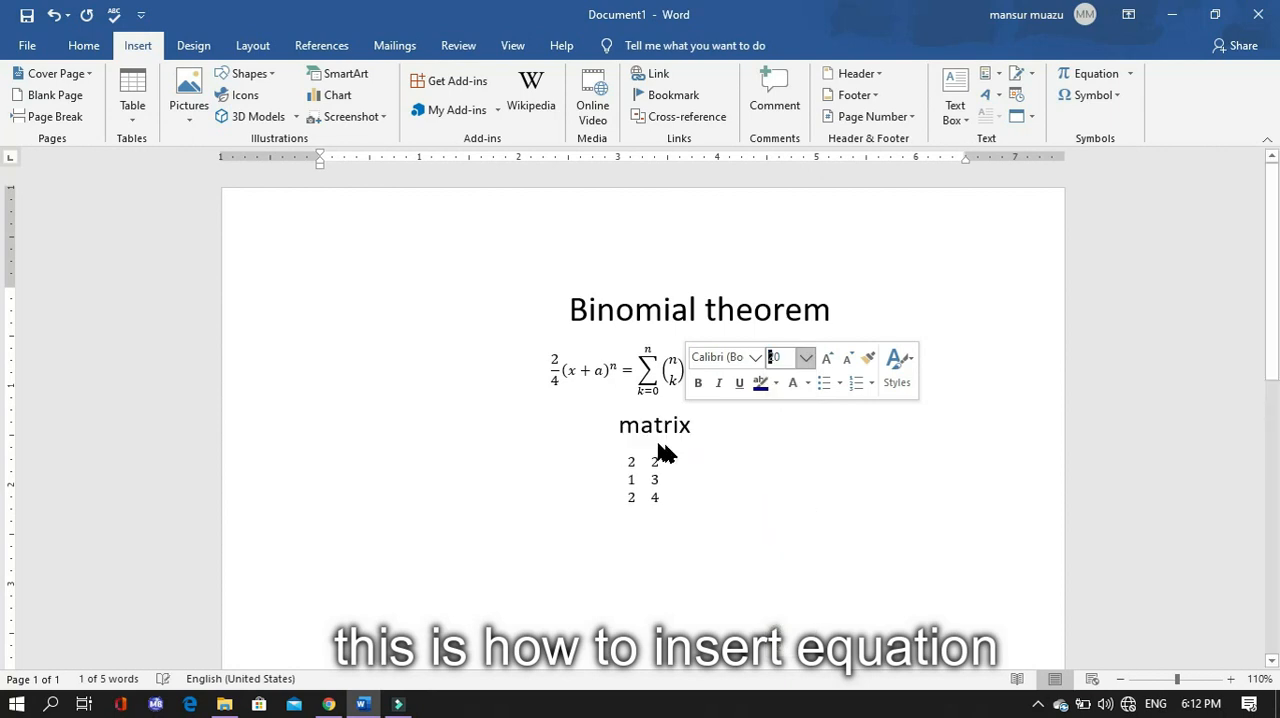
left_click(730, 460)
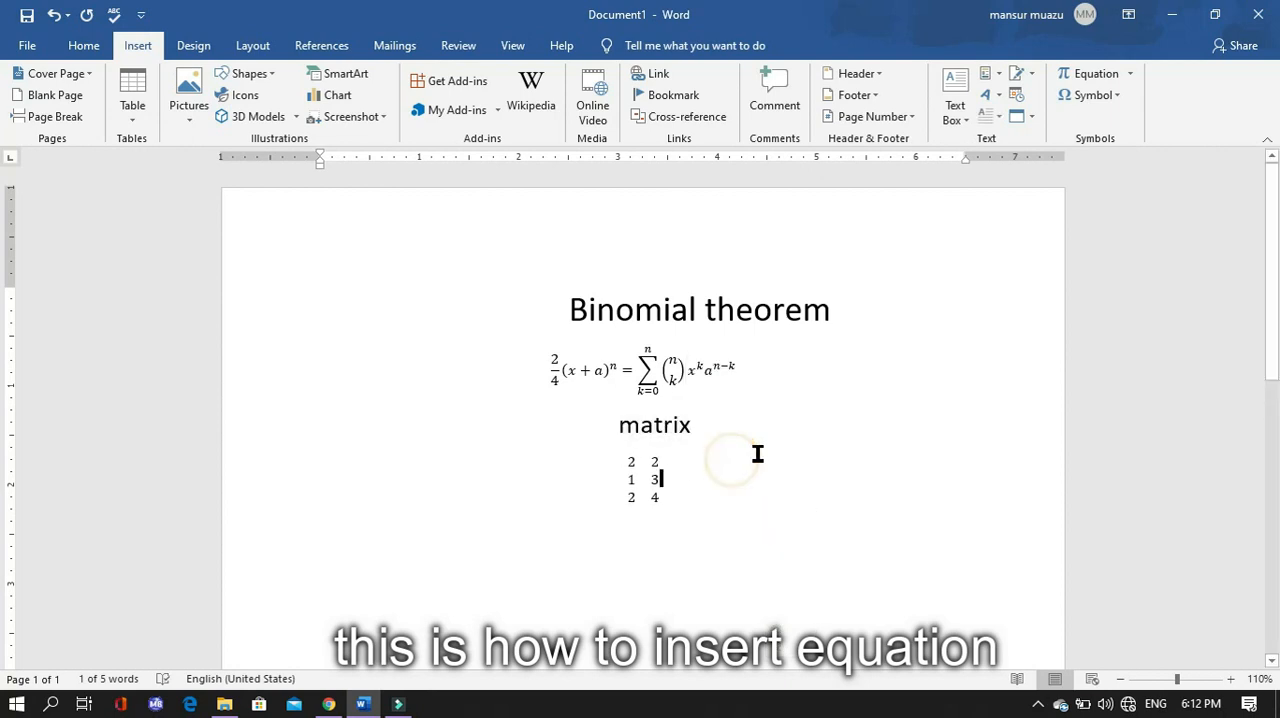
left_click(618, 425)
key("BackSpace")
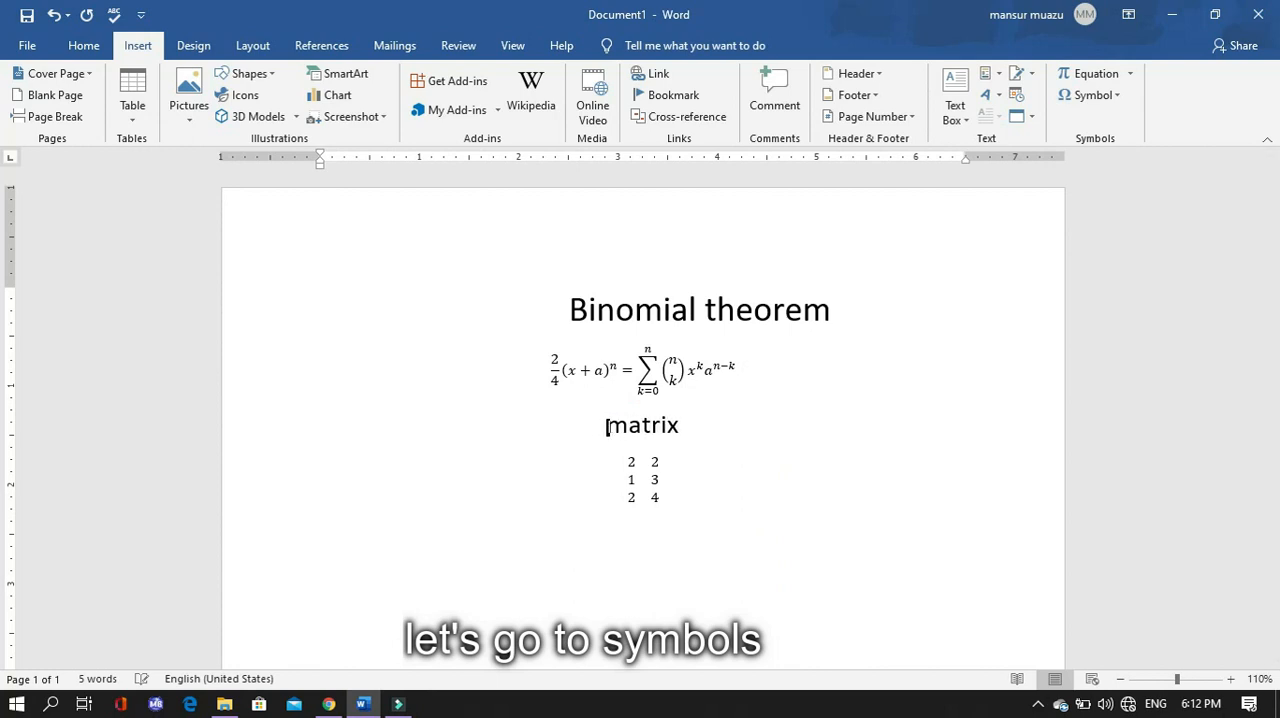
left_click(840, 397)
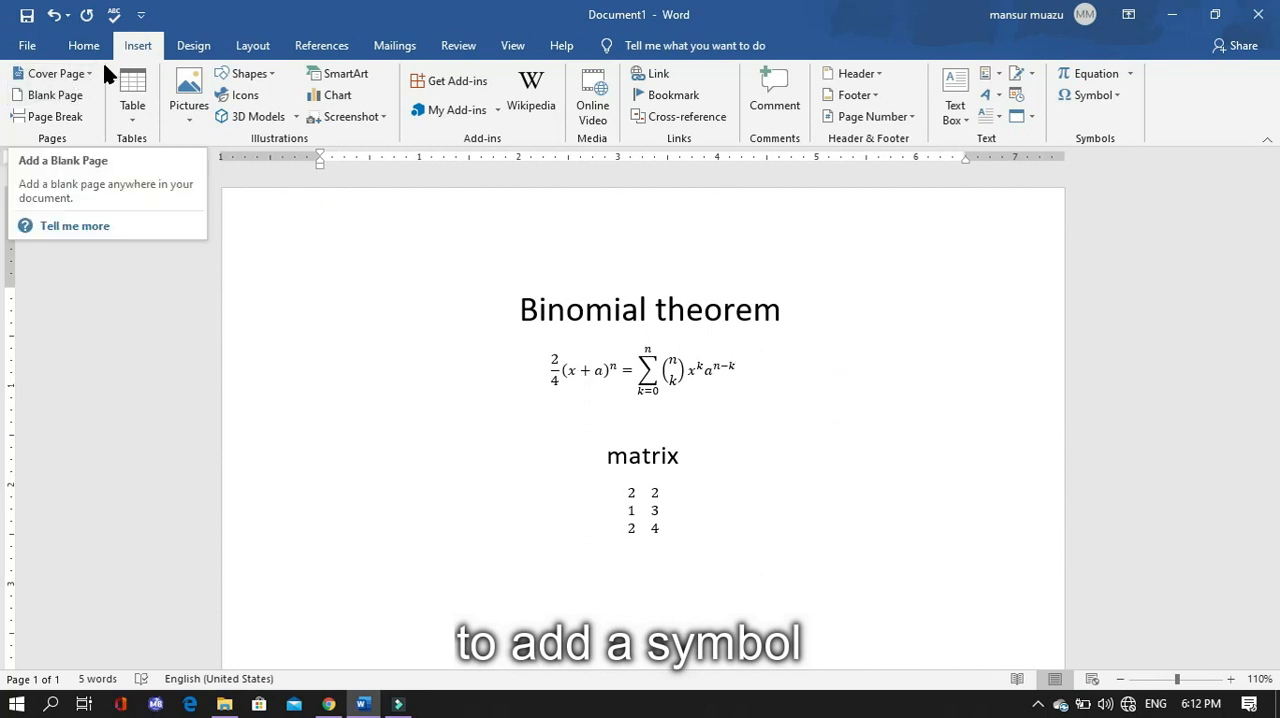
- Add a blank second page and insert the β symbol on it
left_click(1116, 96)
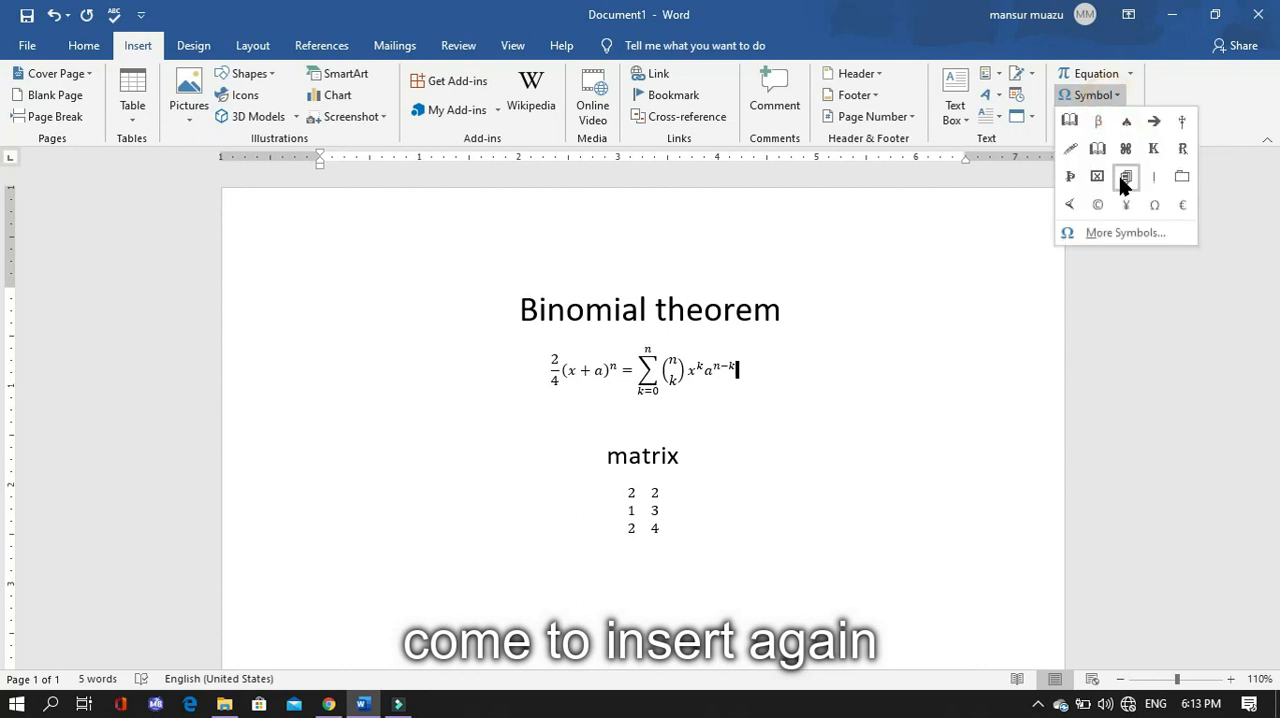
left_click(1122, 183)
left_click(1090, 95)
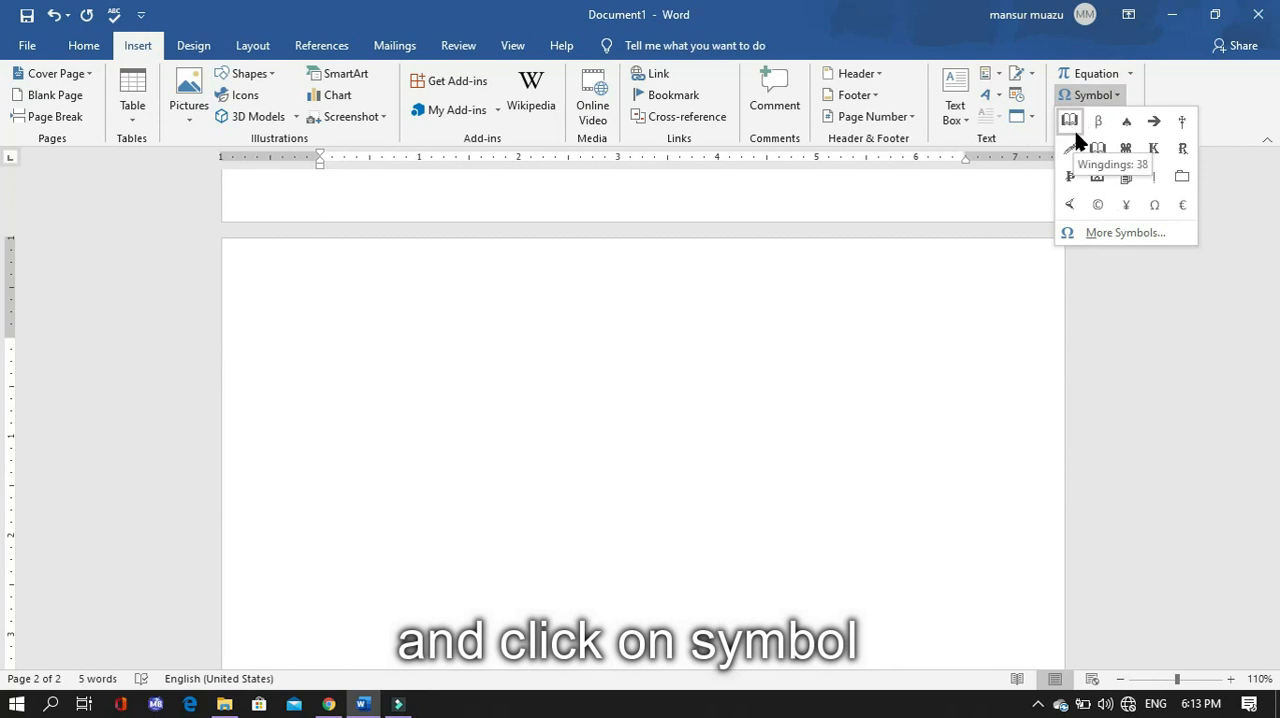
left_click(1098, 121)
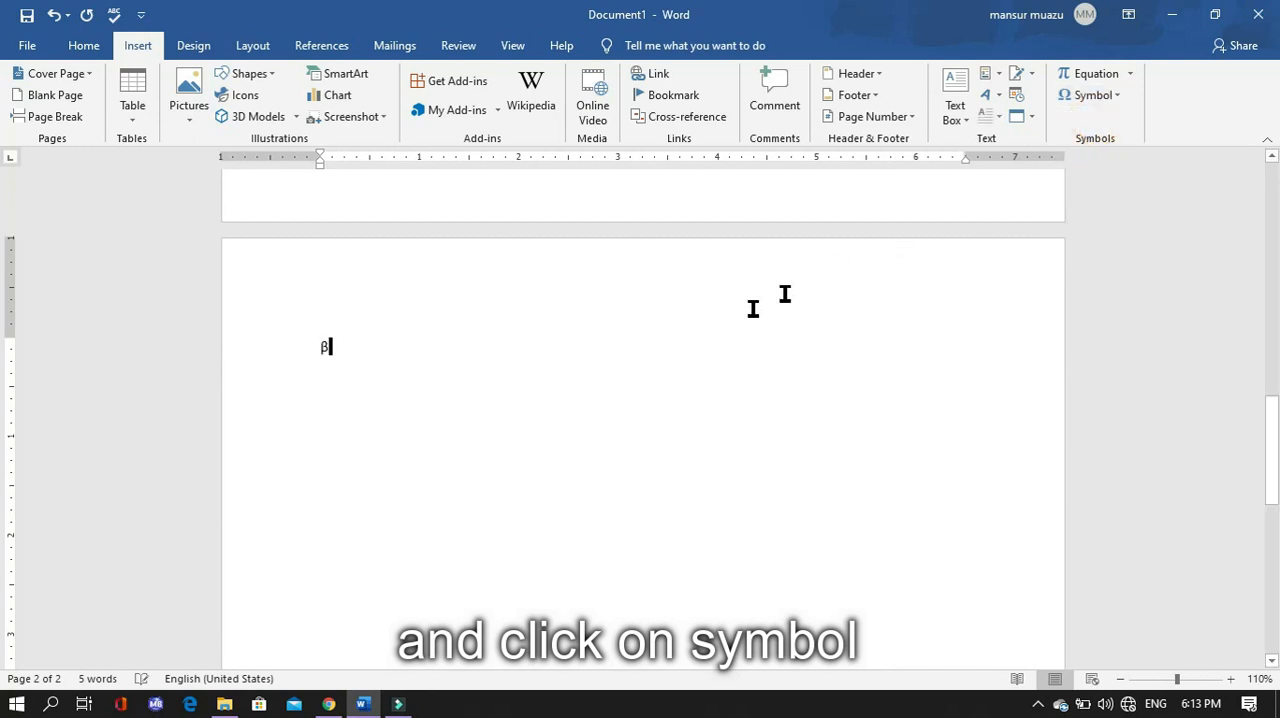
- Set the font size of the β symbol to 48
double_click(322, 345)
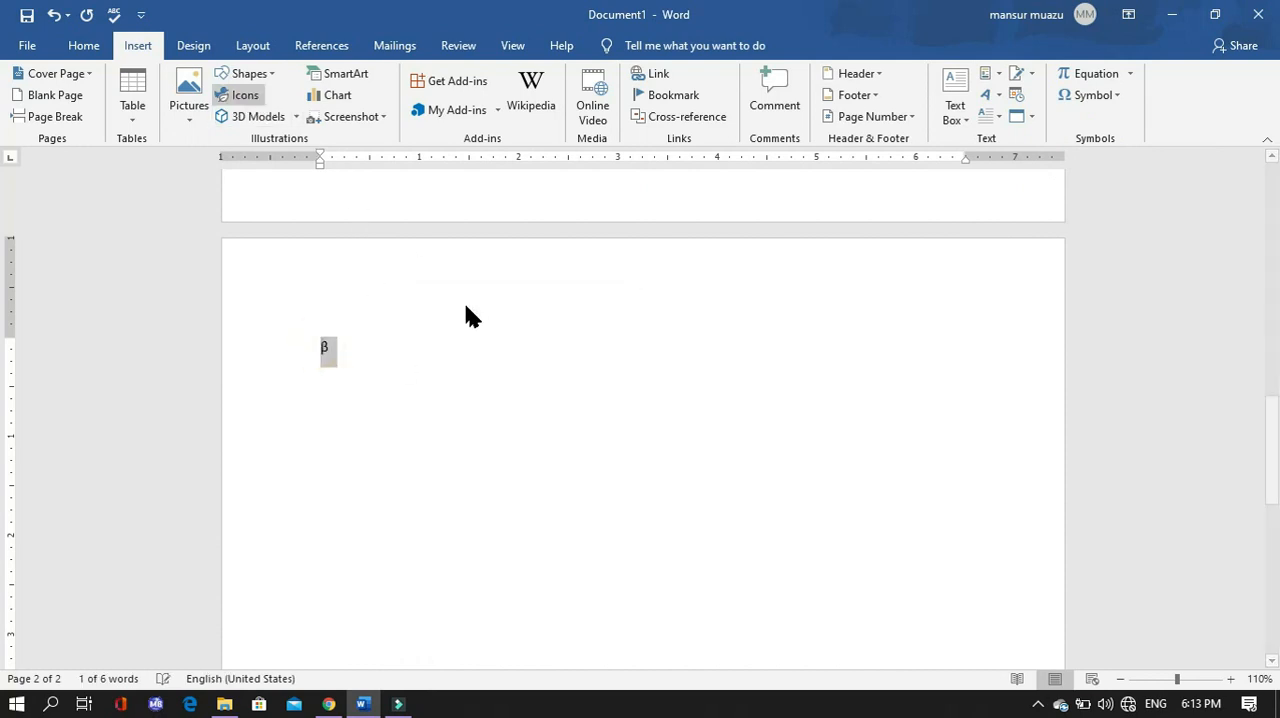
left_click(328, 341)
left_click_drag(309, 346, 363, 348)
left_click(363, 350)
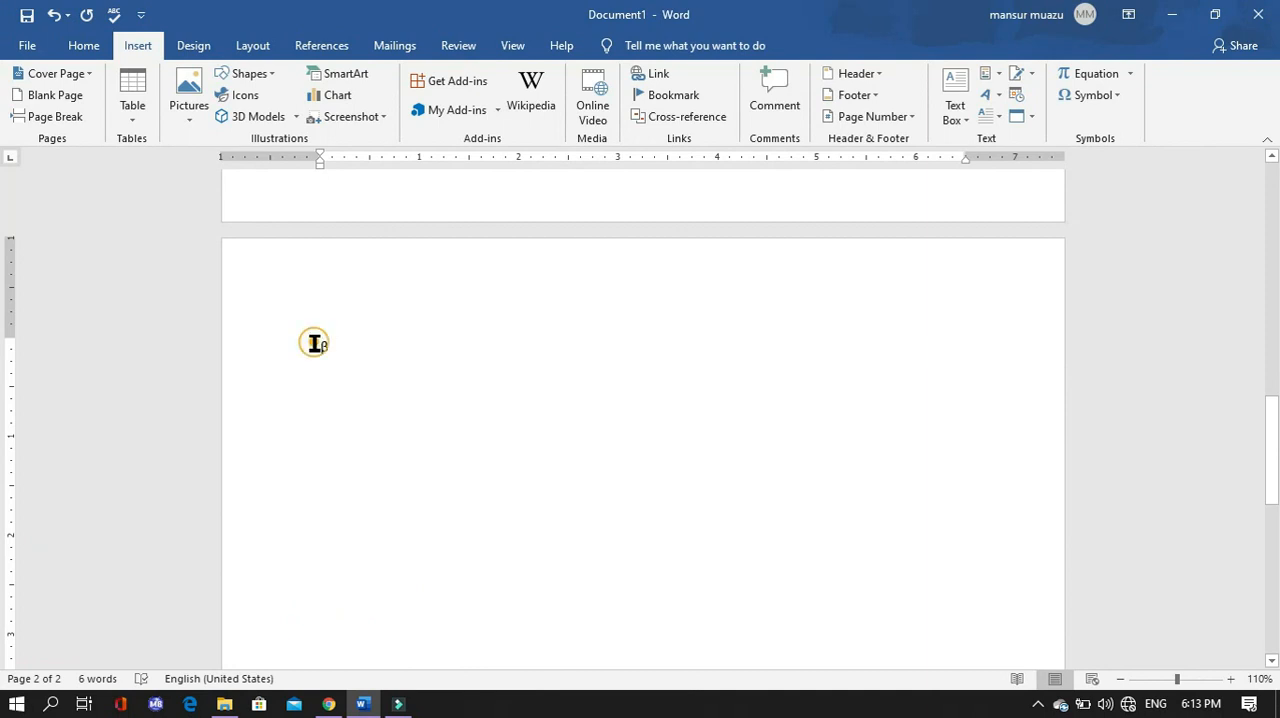
double_click(320, 345)
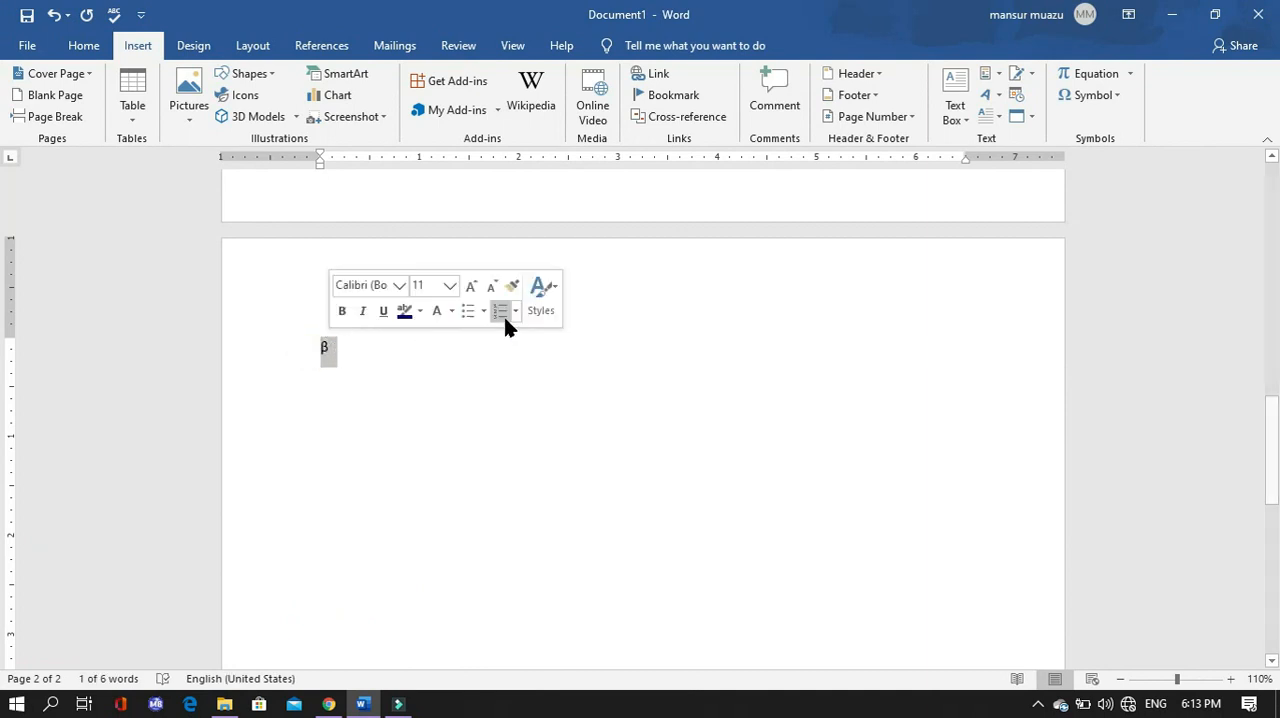
left_click(450, 285)
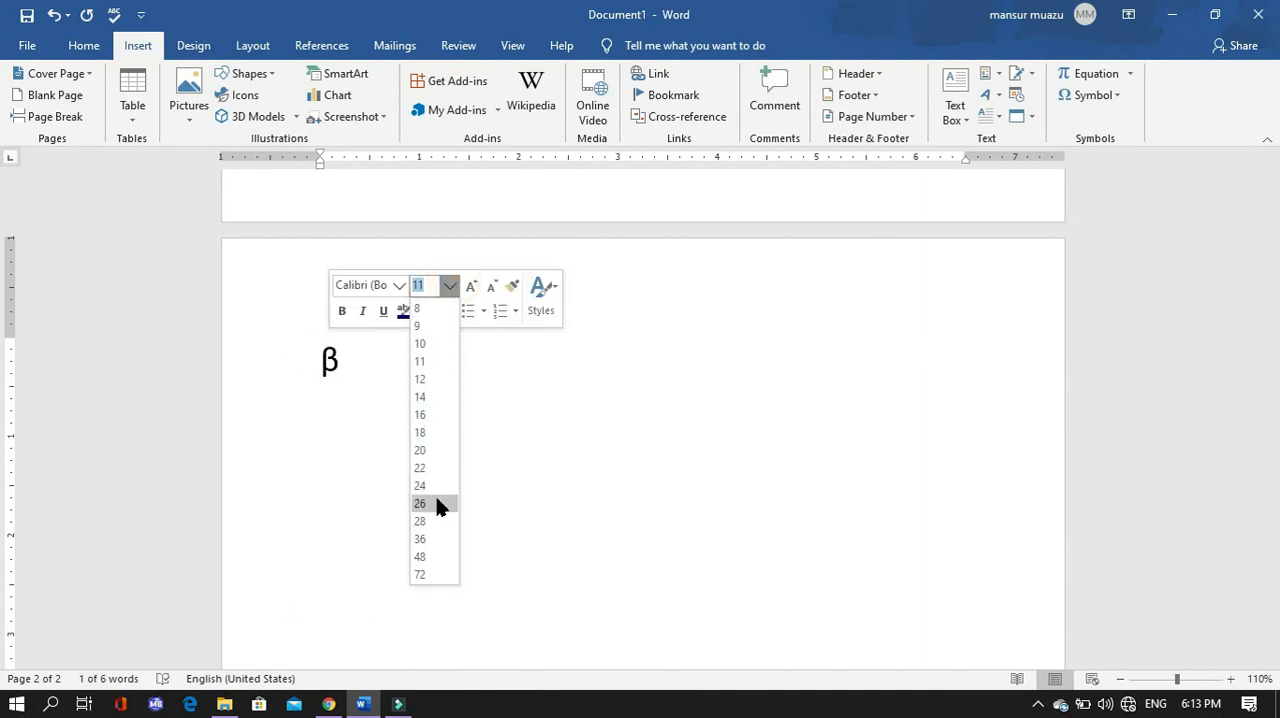
left_click(419, 558)
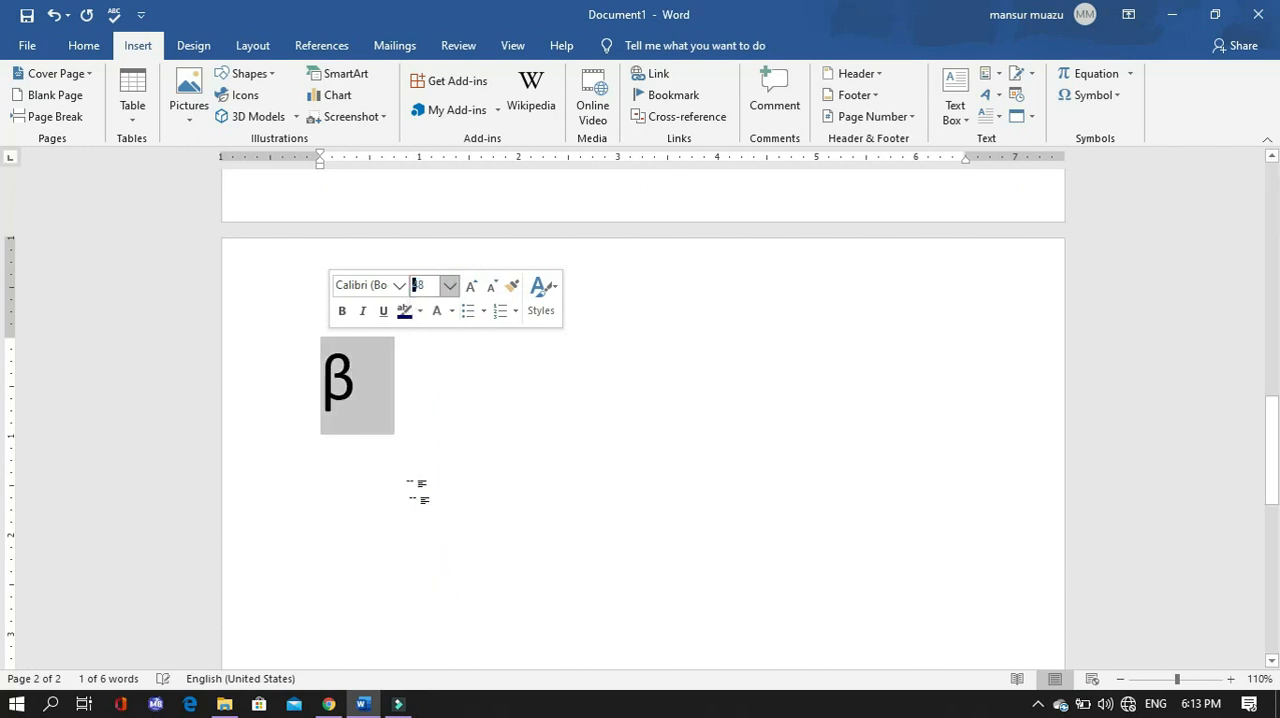
- Delete the β symbol and insert the open book symbol in its place
left_click(404, 383)
key("BackSpace")
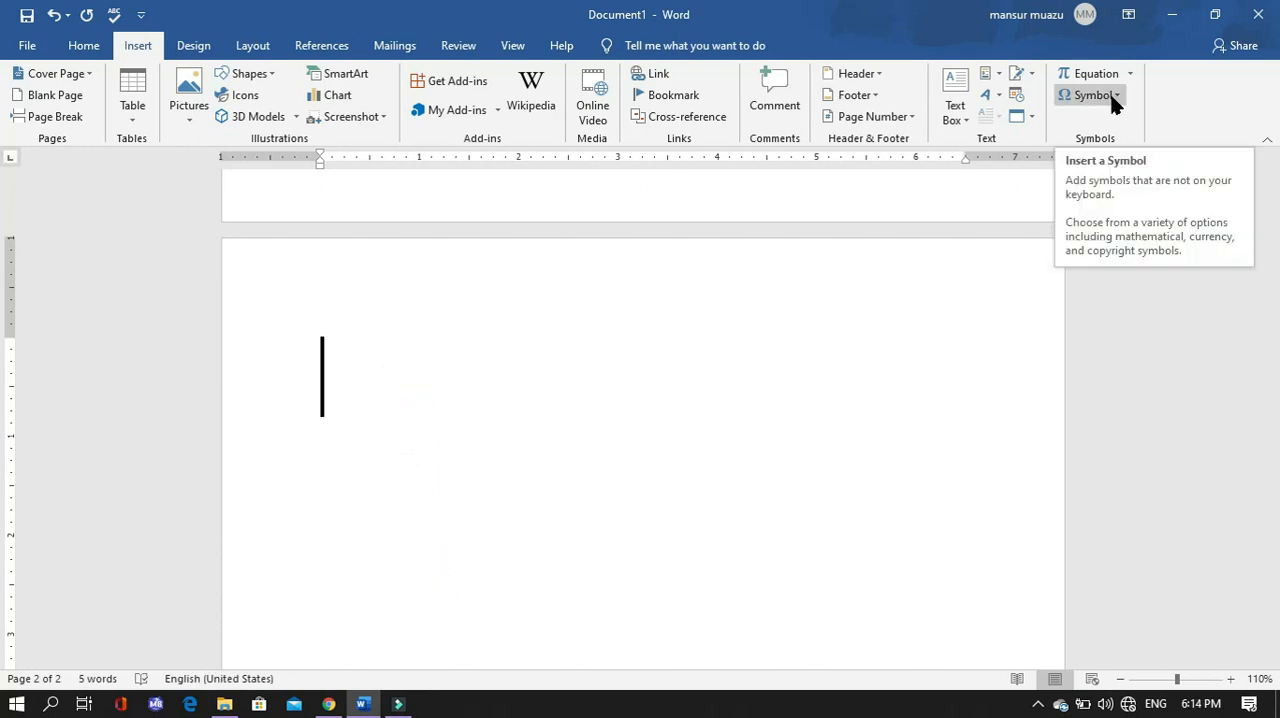
left_click(1100, 95)
left_click(1098, 121)
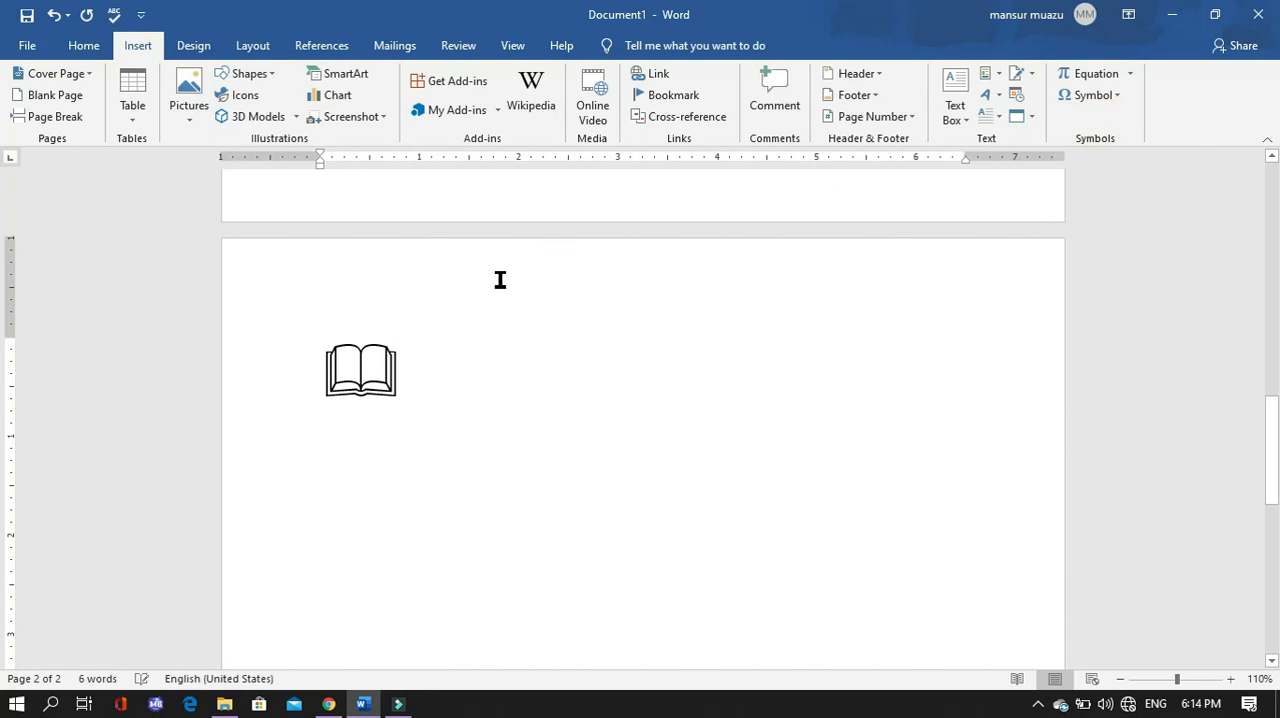
- Highlight the open book symbol in dark blue
left_click(346, 377)
left_click_drag(316, 381, 397, 375)
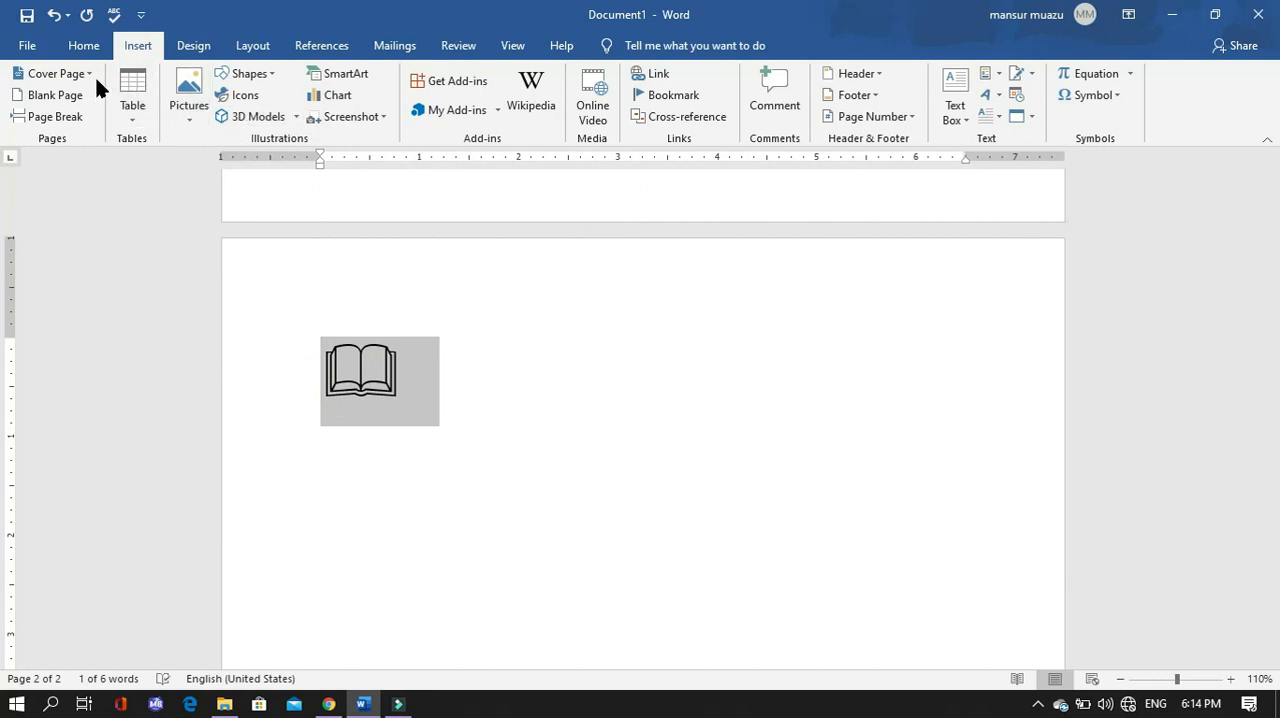
left_click(88, 45)
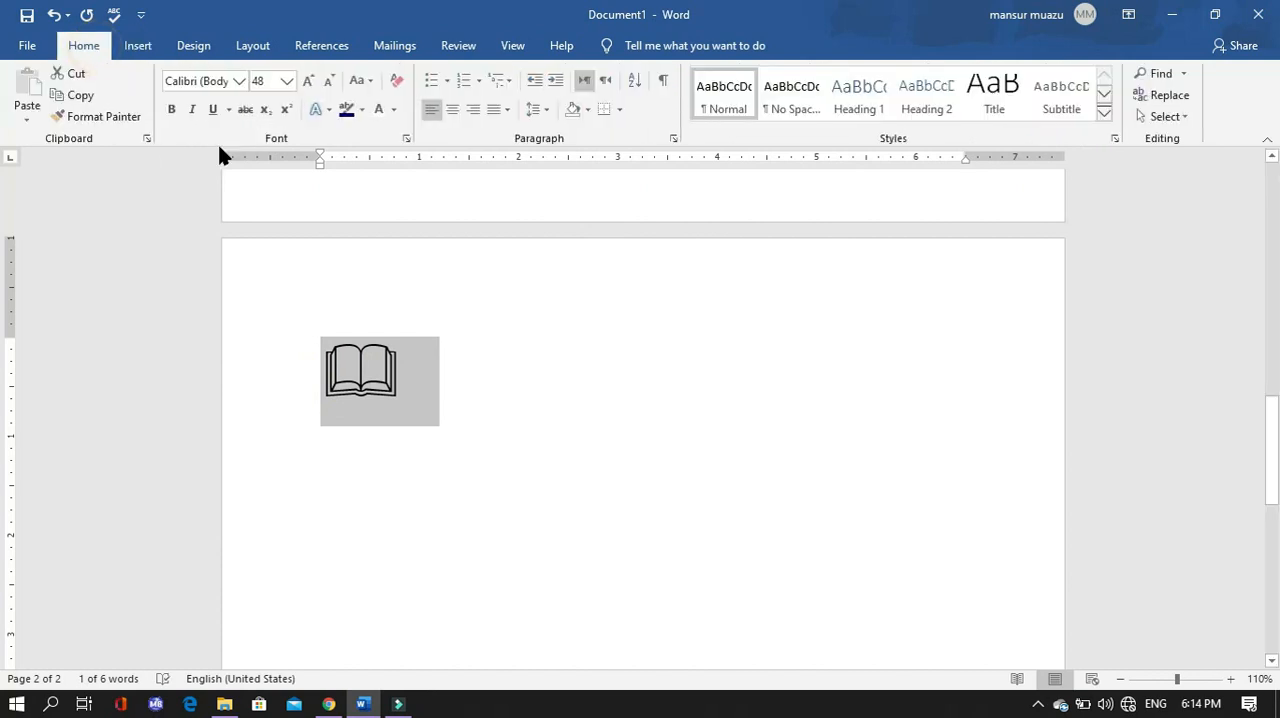
left_click(175, 108)
left_click(175, 108)
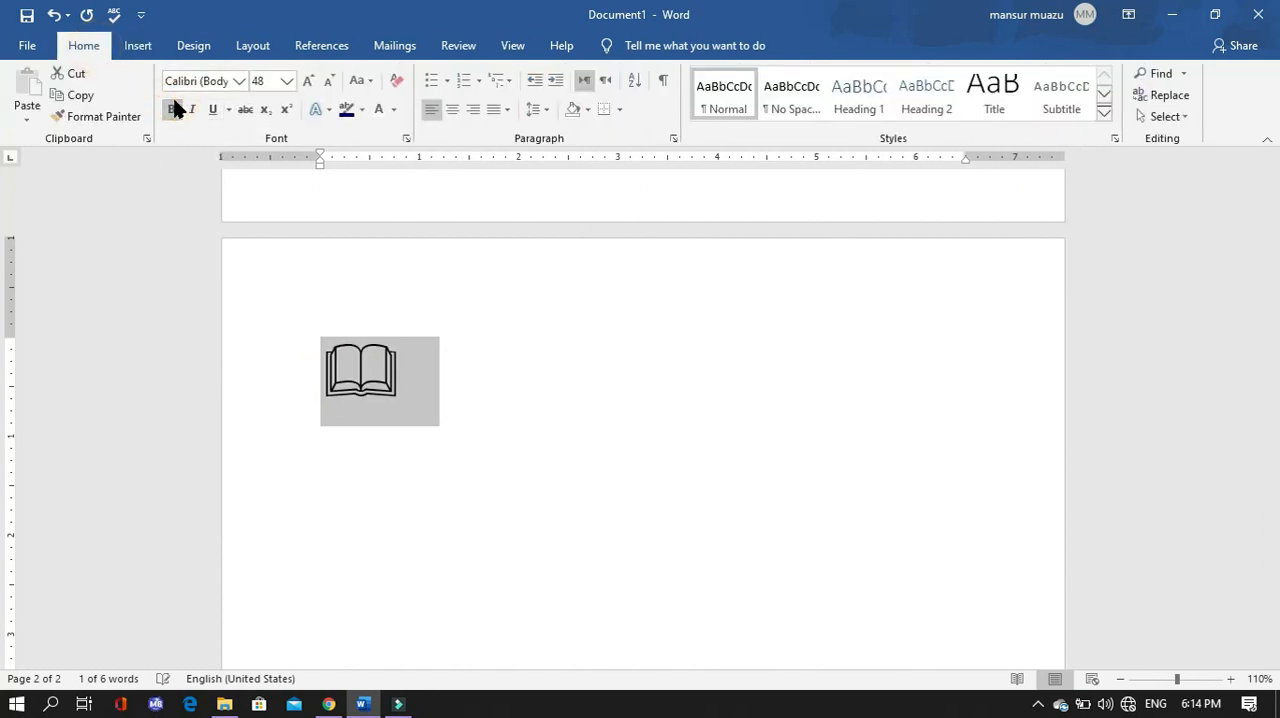
left_click(346, 111)
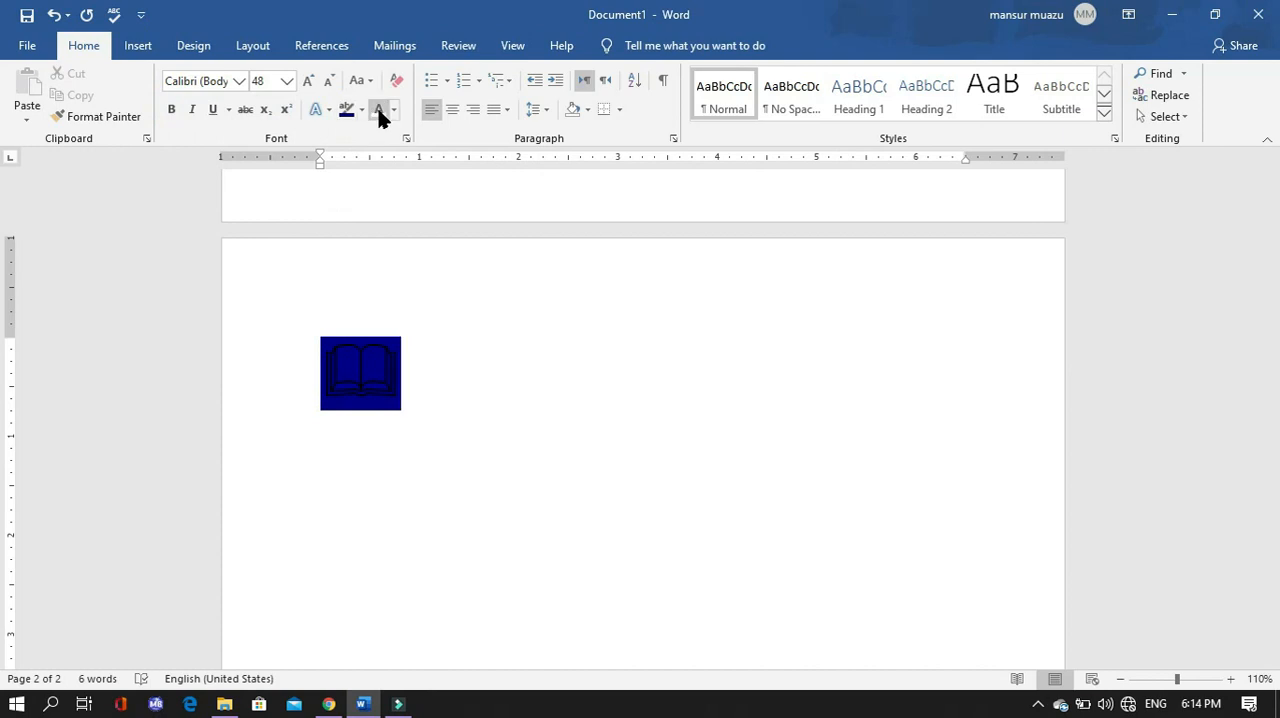
- Change the book symbol's font color to white and place the cursor on the line below it
left_click(379, 111)
left_click(384, 111)
left_click(384, 111)
left_click(505, 416)
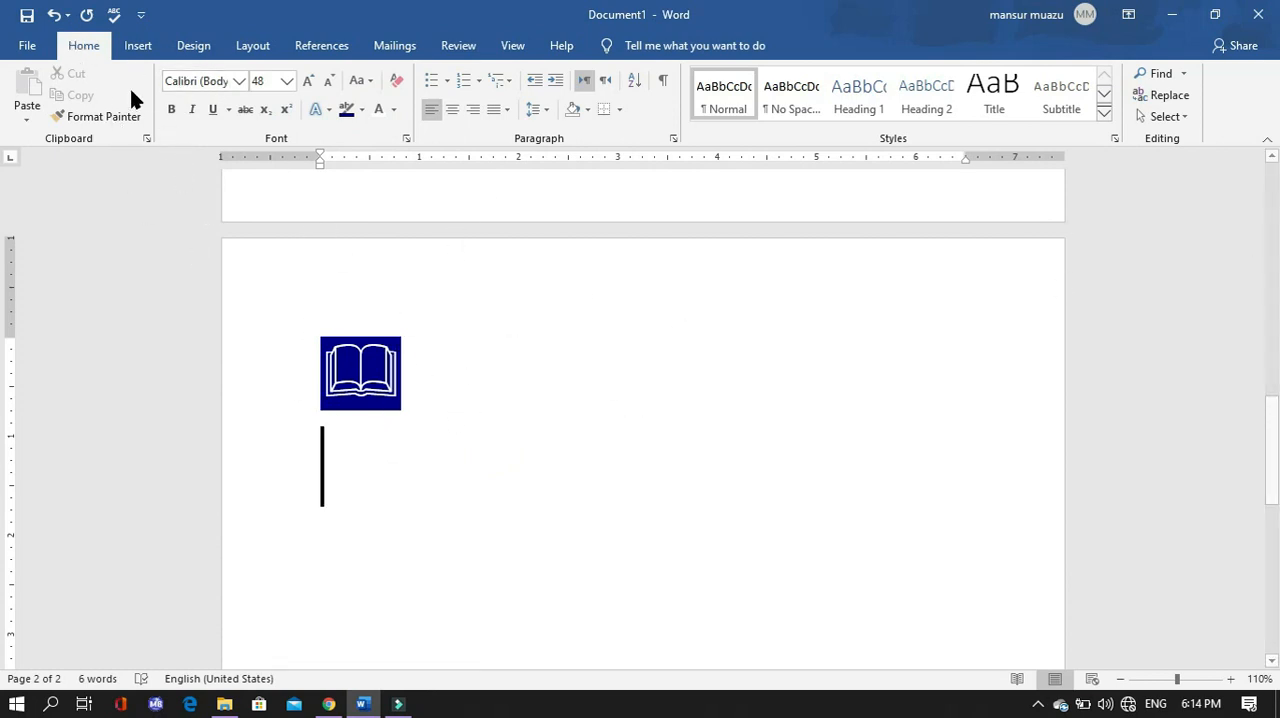
- Insert the copyright symbol © on the line below the highlighted book symbol
left_click(140, 46)
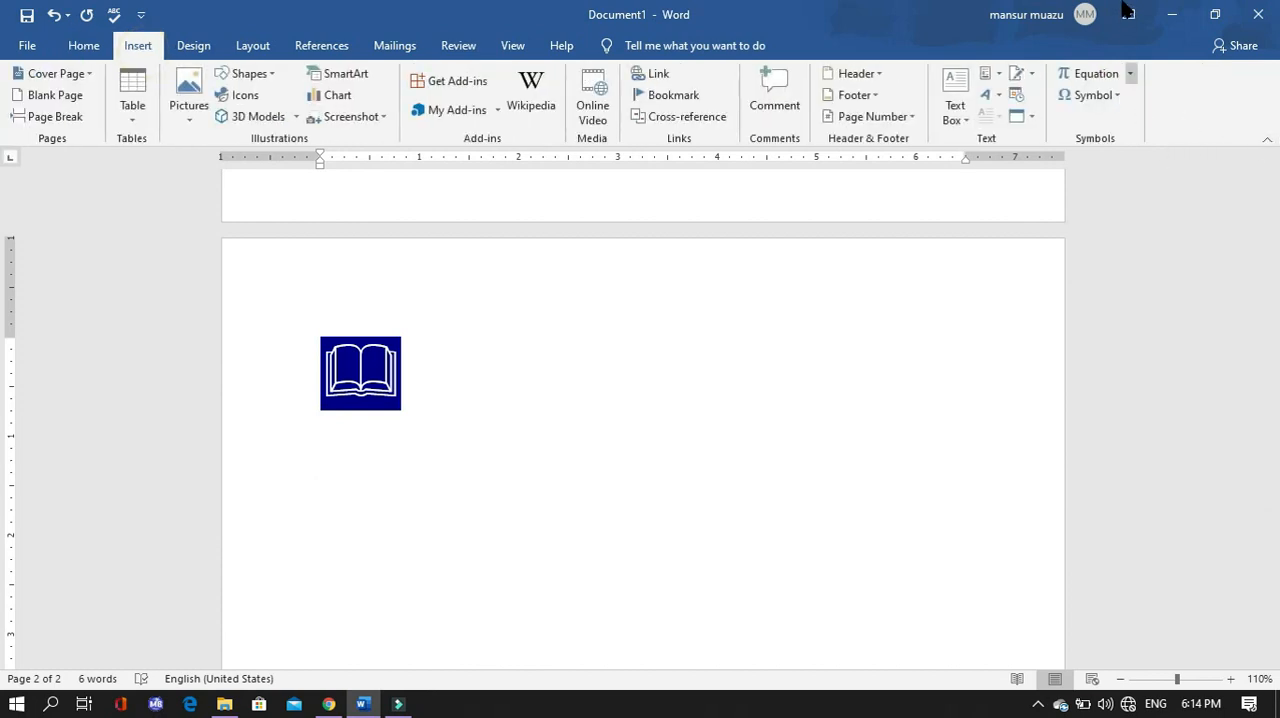
left_click(1106, 96)
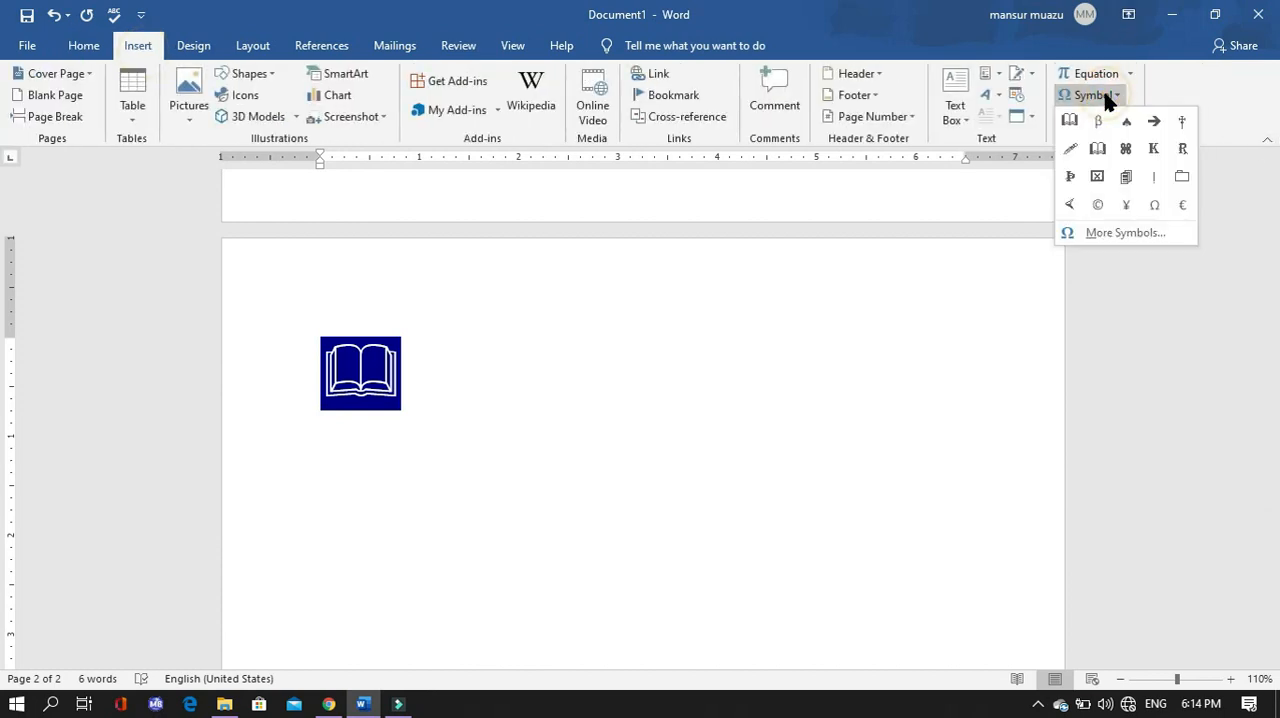
left_click(1098, 205)
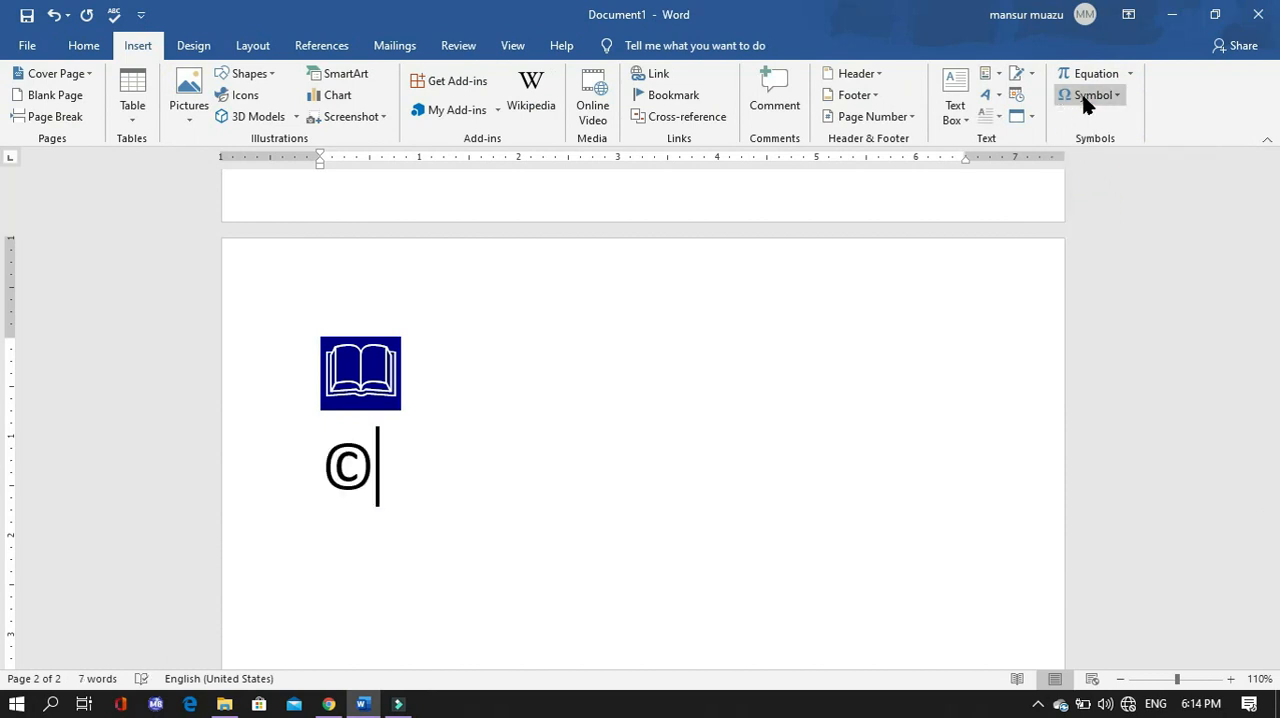
- Open the full symbol collection and browse the characters available in the normal text font
left_click(1088, 97)
left_click(1118, 233)
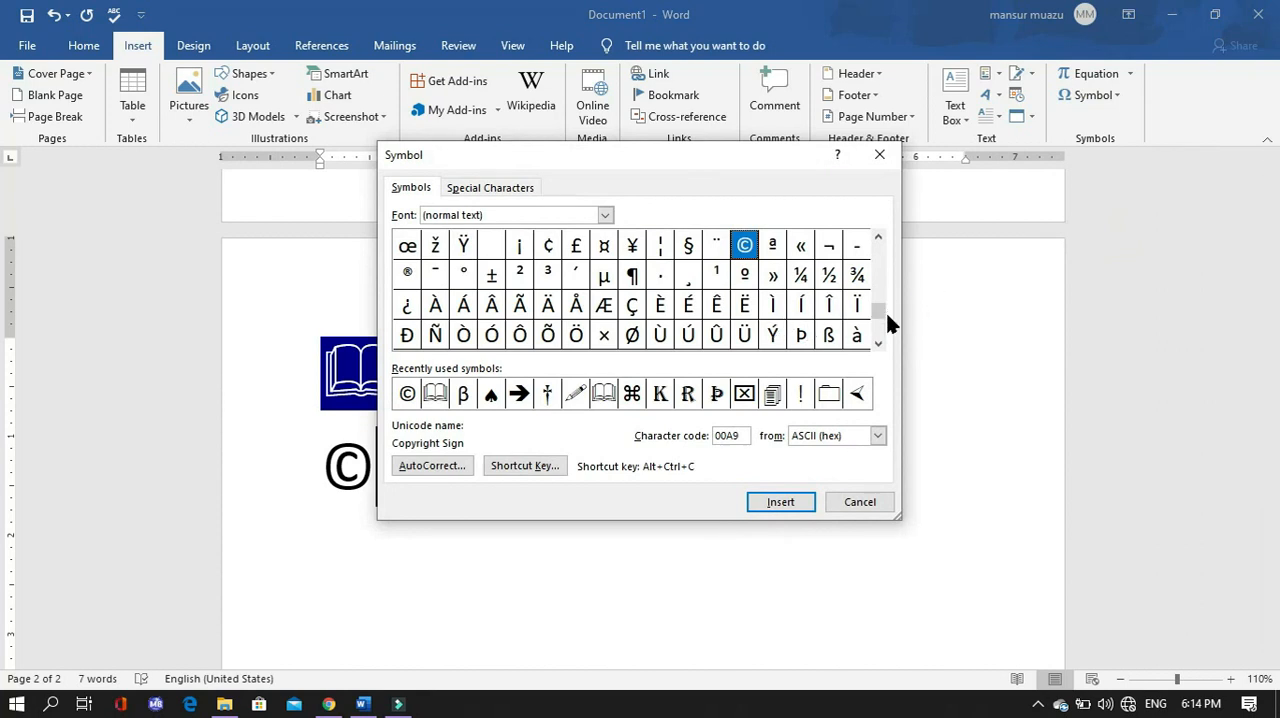
left_click(879, 343)
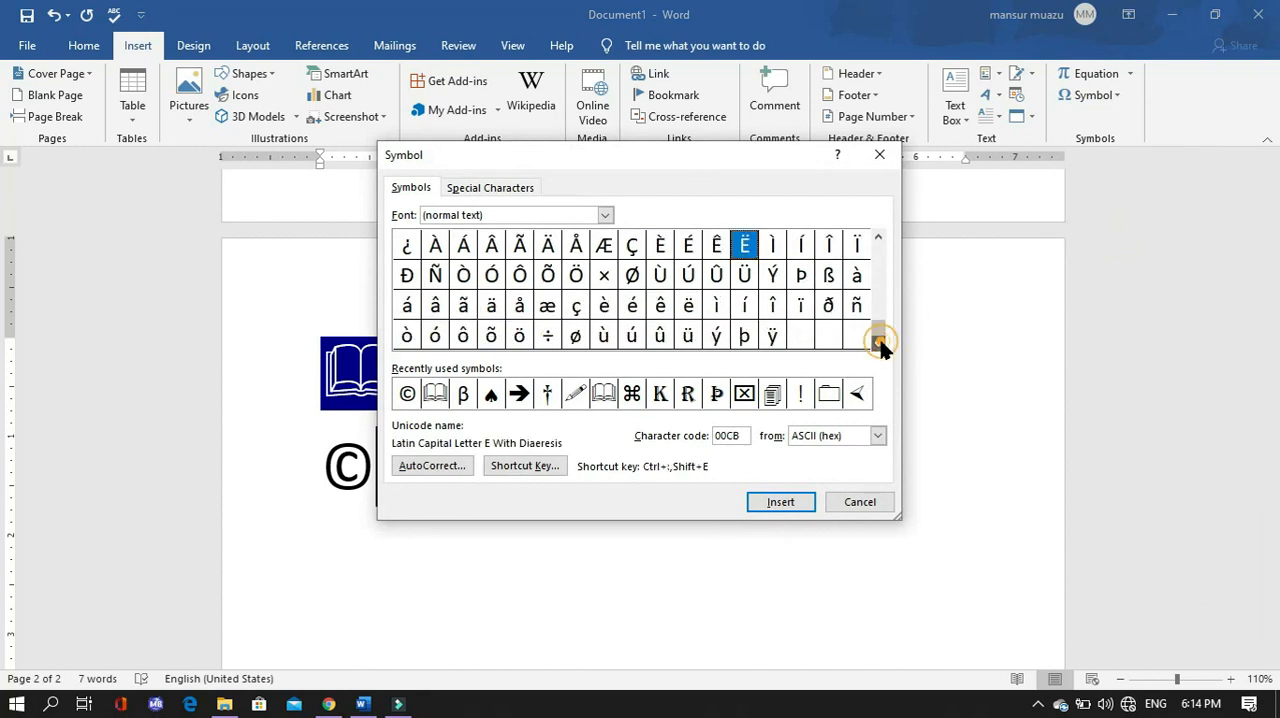
left_click(877, 237)
left_click(877, 237)
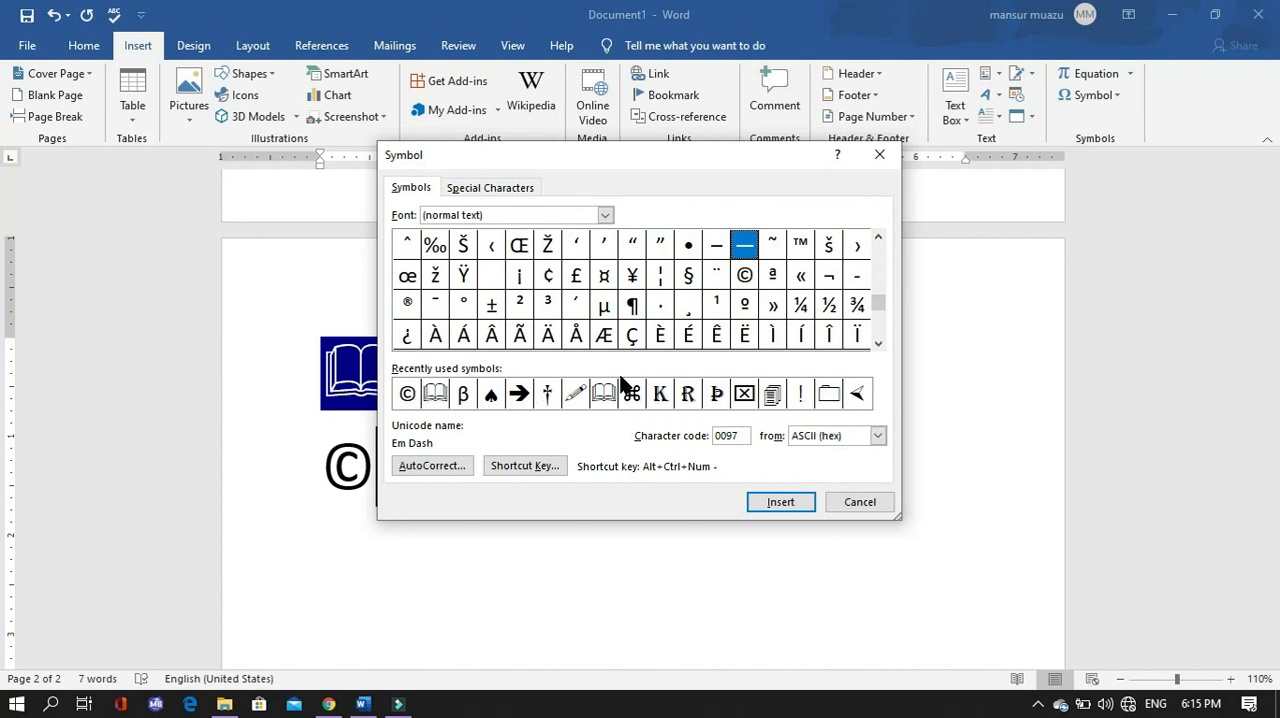
left_click(878, 238)
left_click(878, 238)
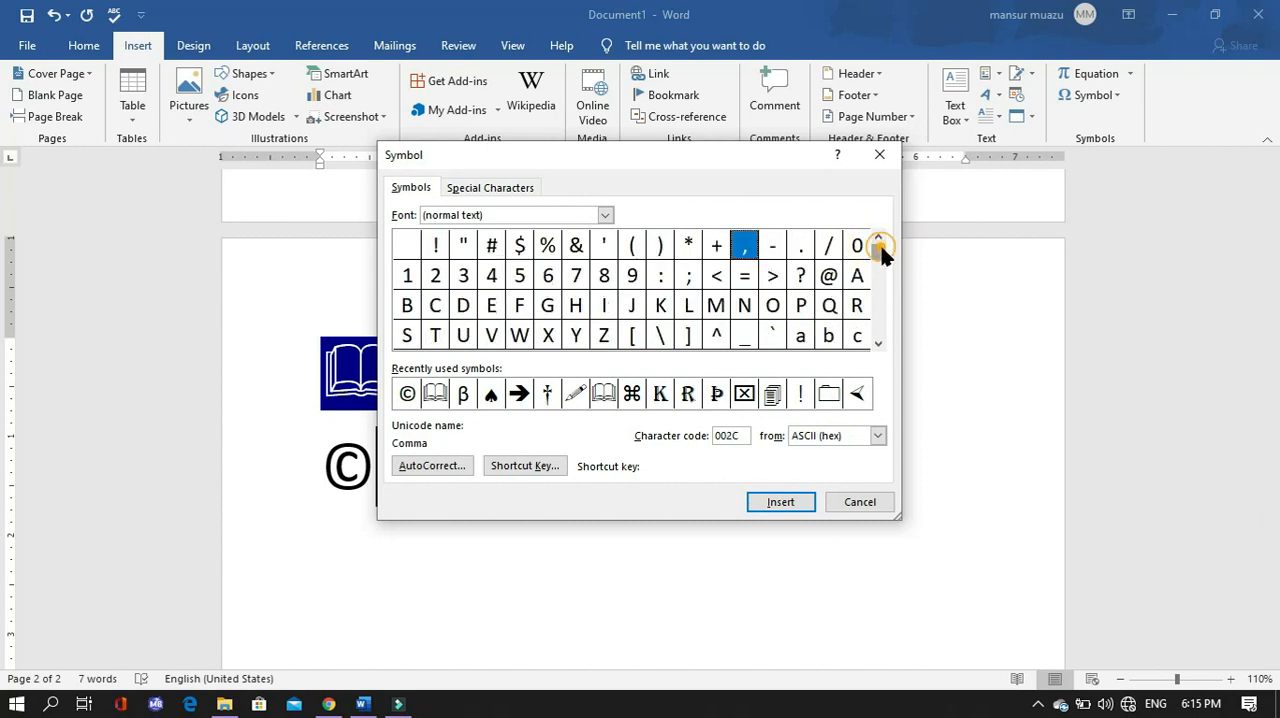
left_click_drag(877, 295, 877, 262)
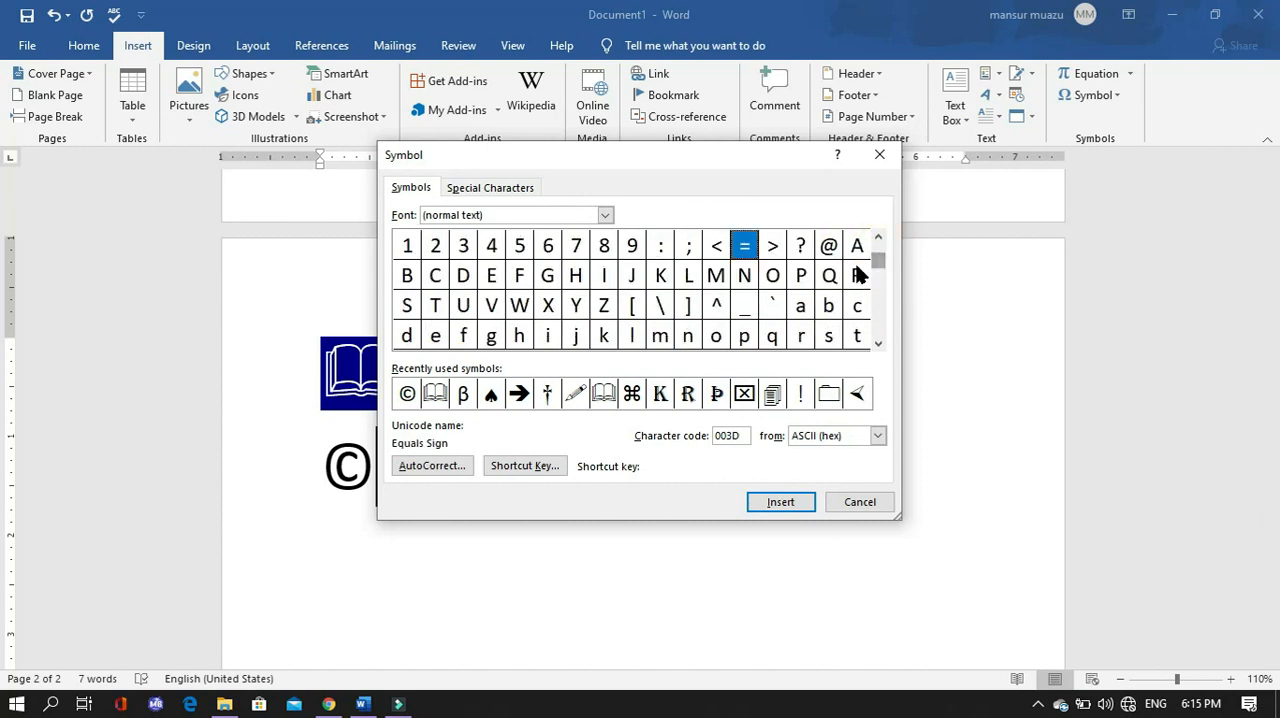
- Set the symbol font to Microsoft JhengHei UI Light and look through its characters
left_click(604, 218)
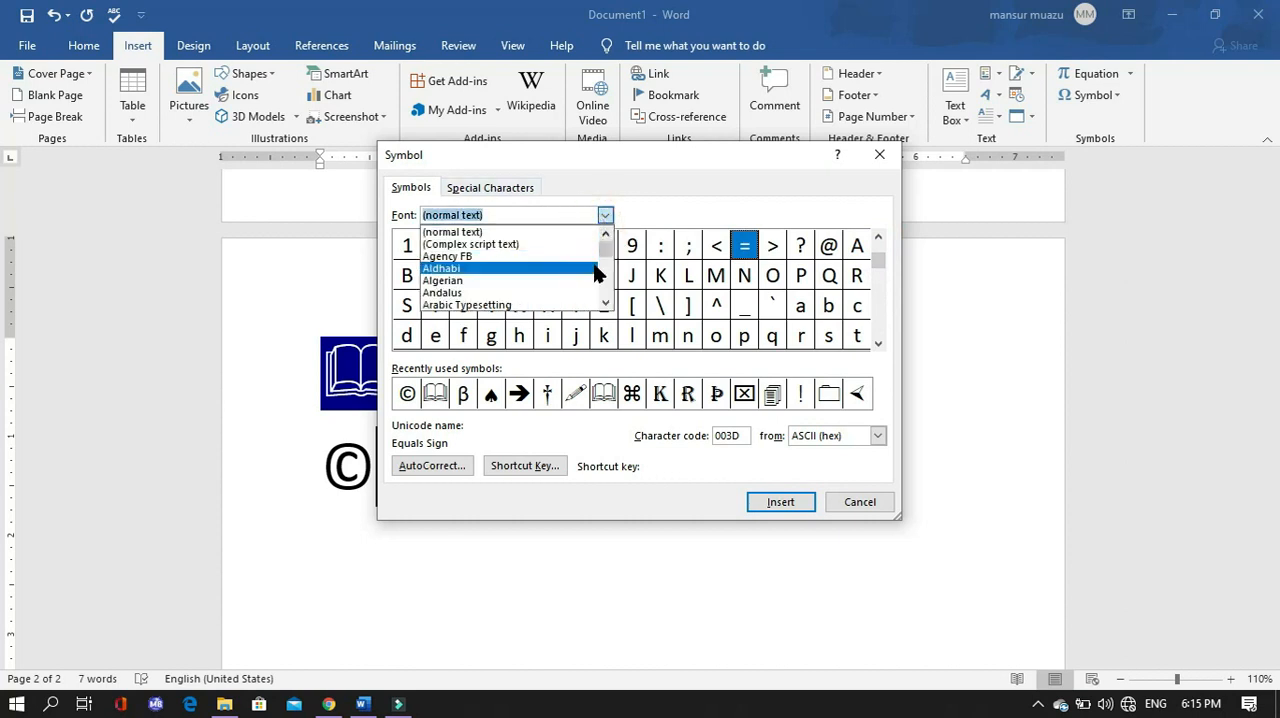
scroll(589, 277, "down", 2)
scroll(606, 254, "down", 10)
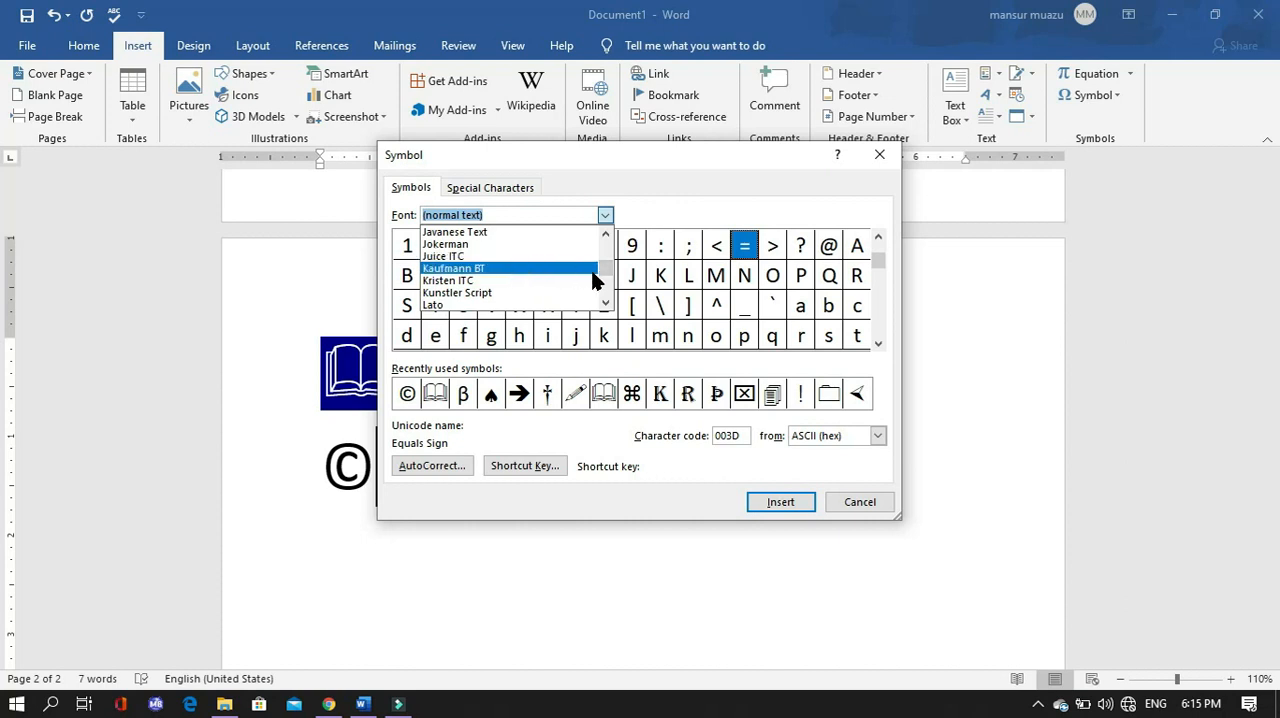
left_click(606, 303)
left_click(606, 303)
left_click(606, 303)
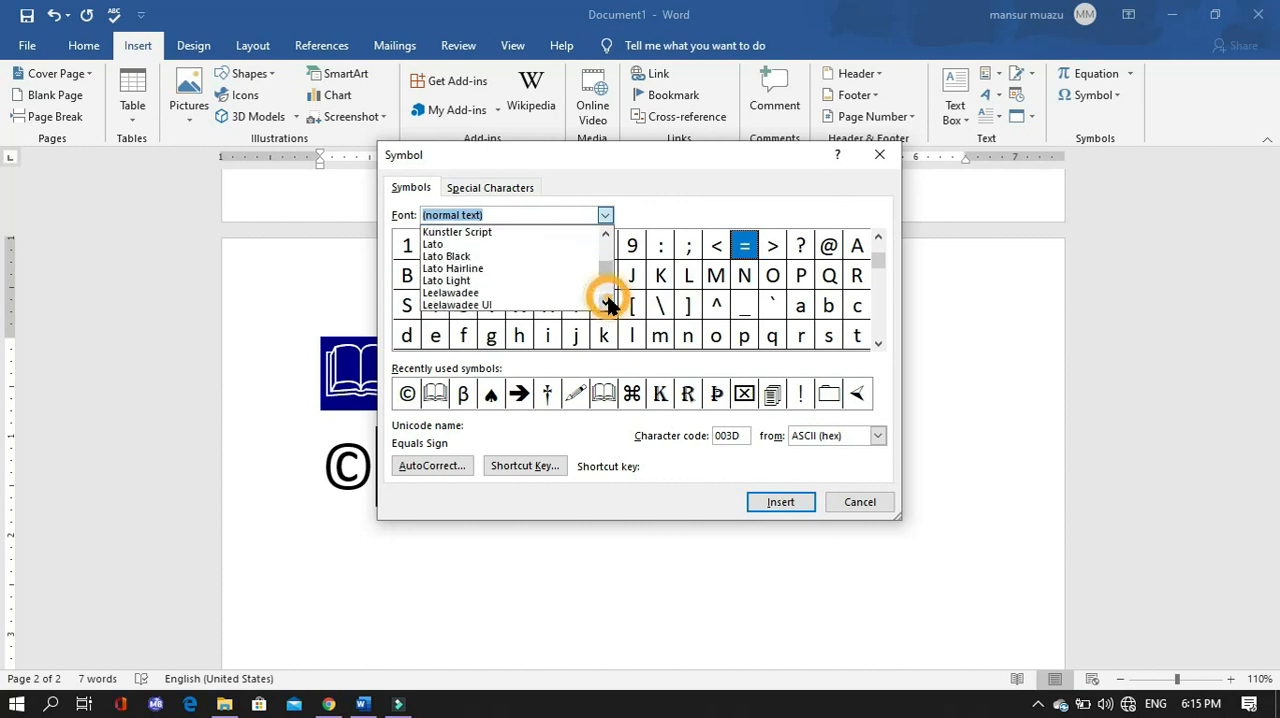
left_click(606, 303)
left_click(606, 303)
scroll(608, 305, "down", 1)
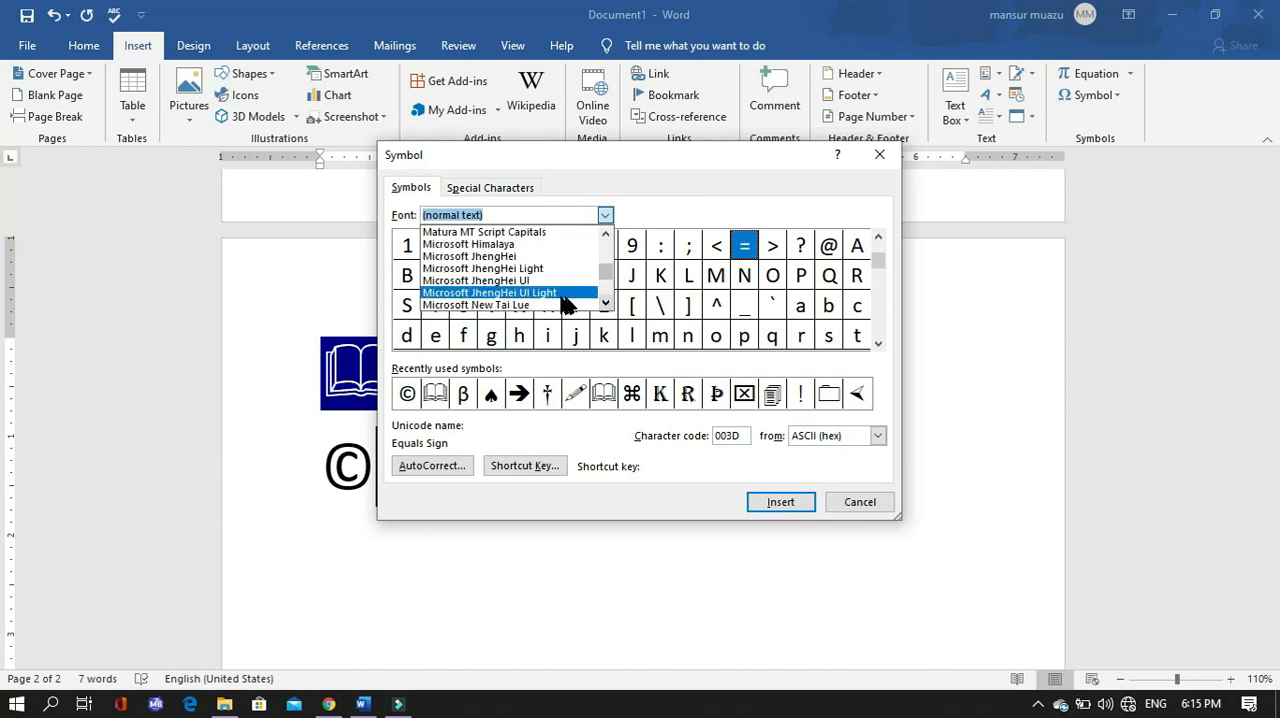
left_click(560, 293)
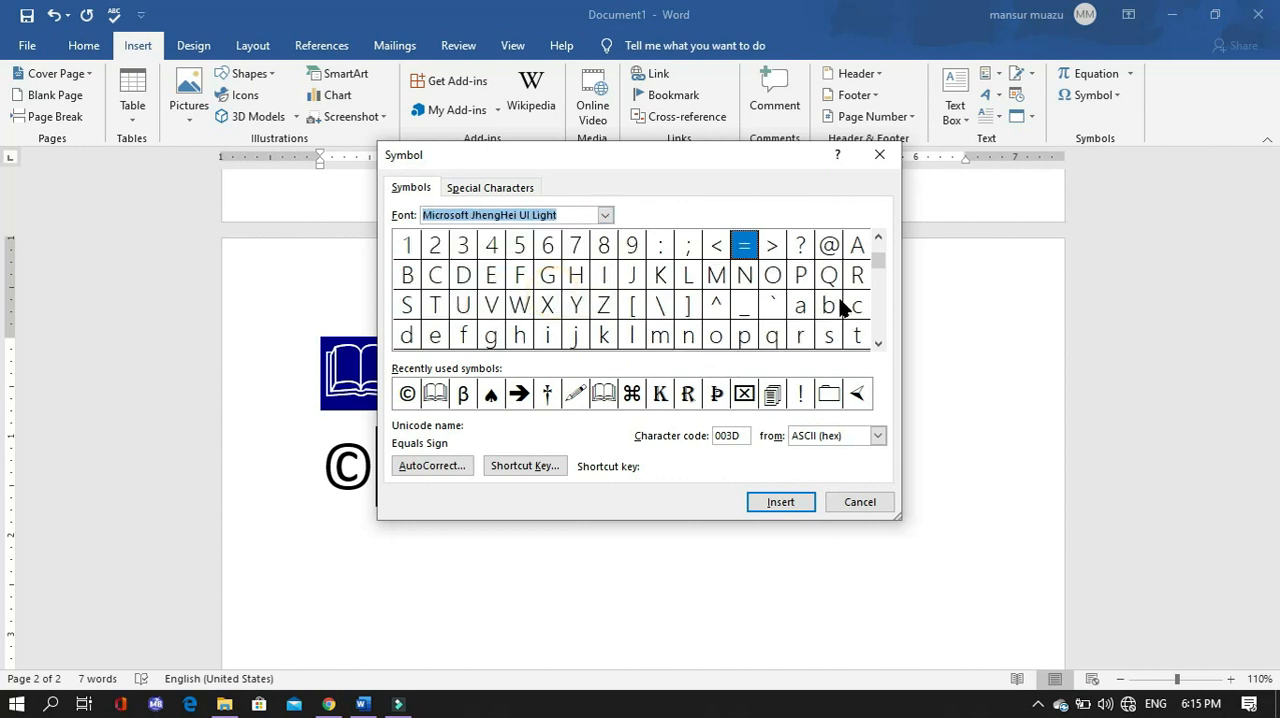
scroll(881, 325, "down", 2)
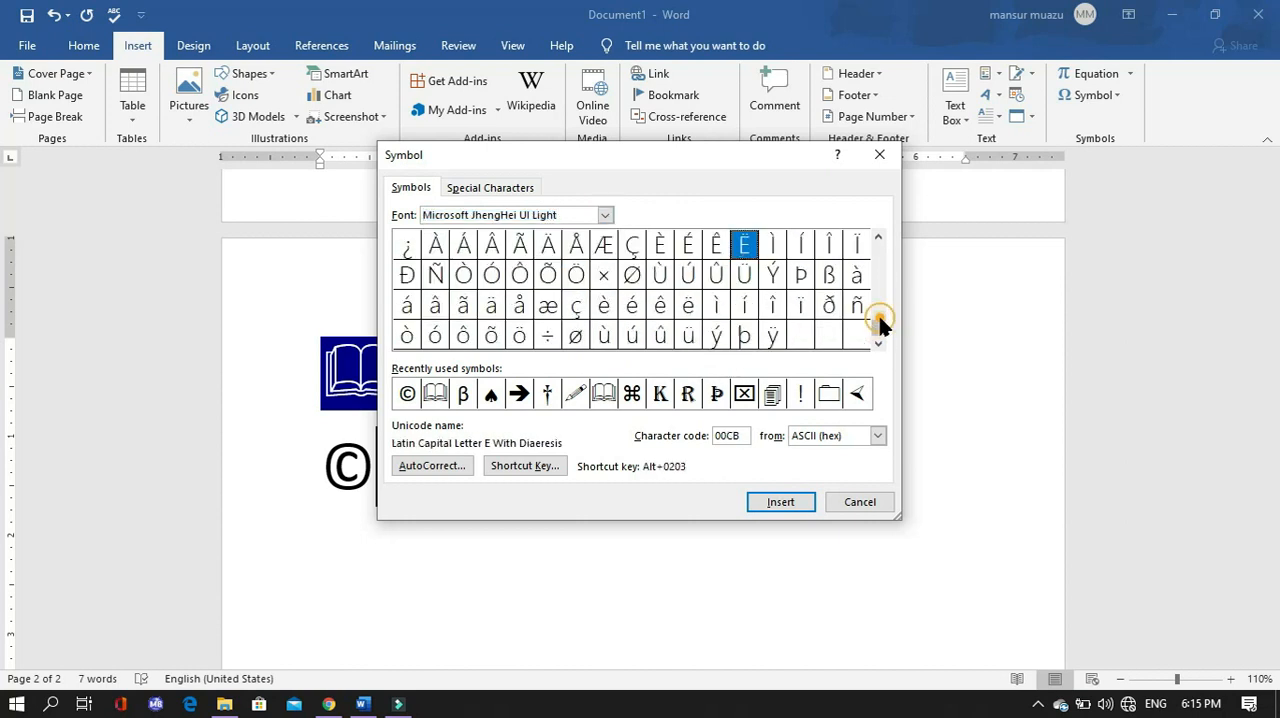
scroll(881, 325, "up", 1)
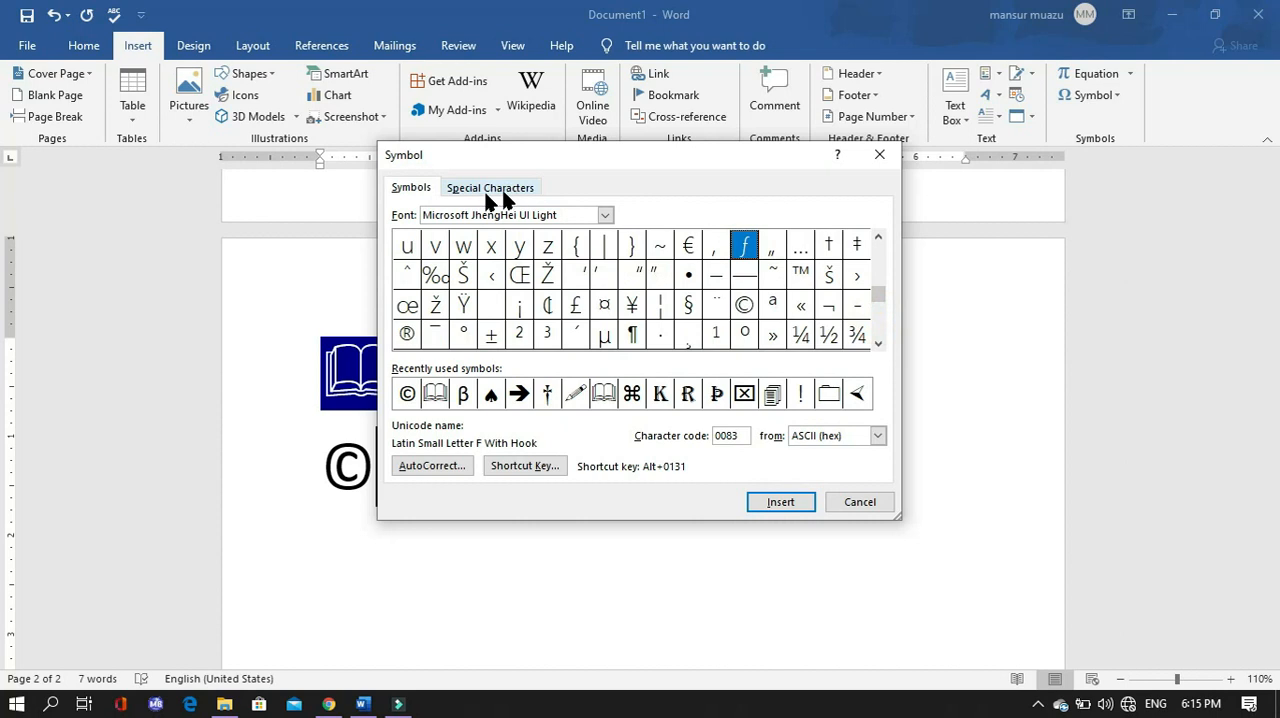
- Insert the Algerian-font letter Ñ right after the copyright symbol and close the symbol dialog
left_click(605, 215)
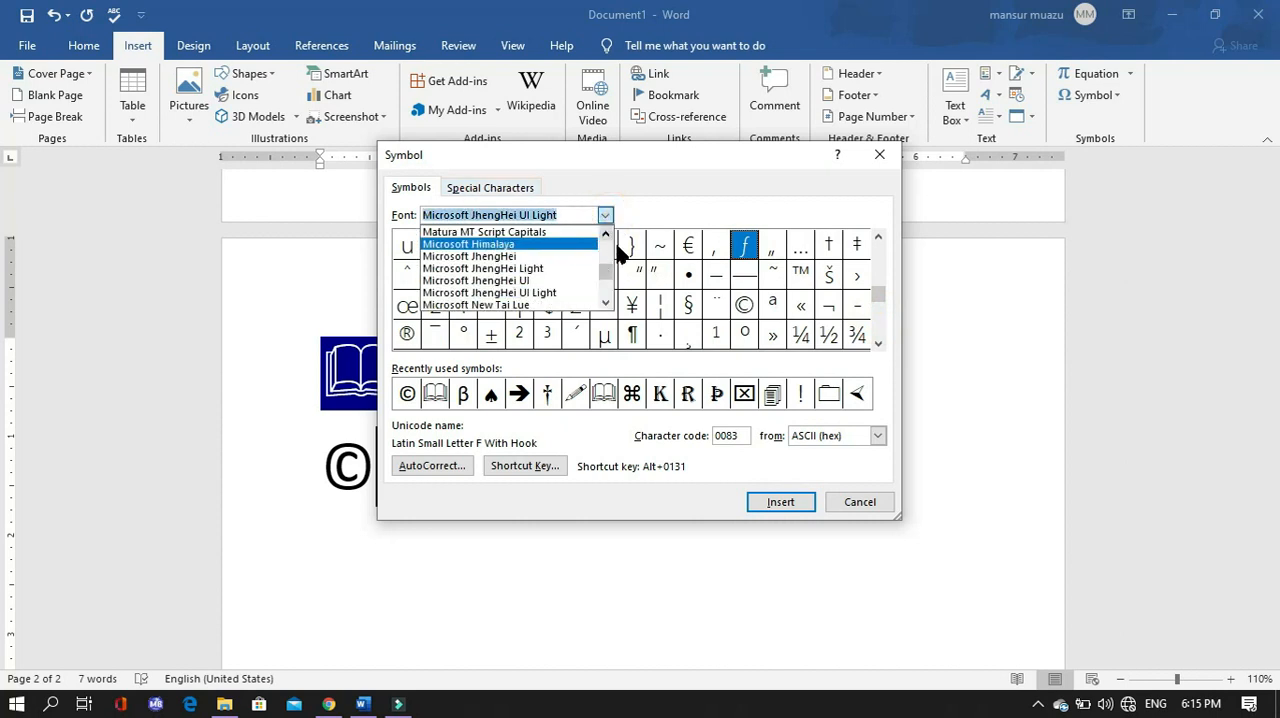
left_click_drag(605, 275, 607, 243)
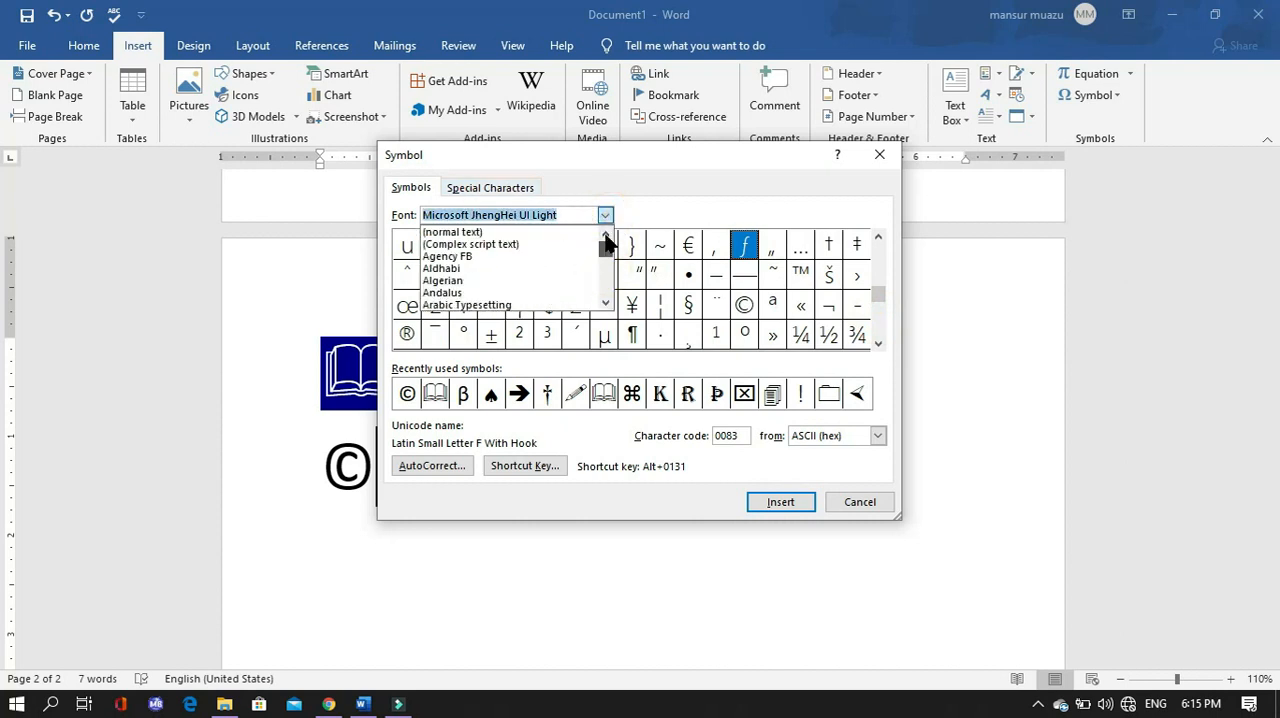
left_click(479, 286)
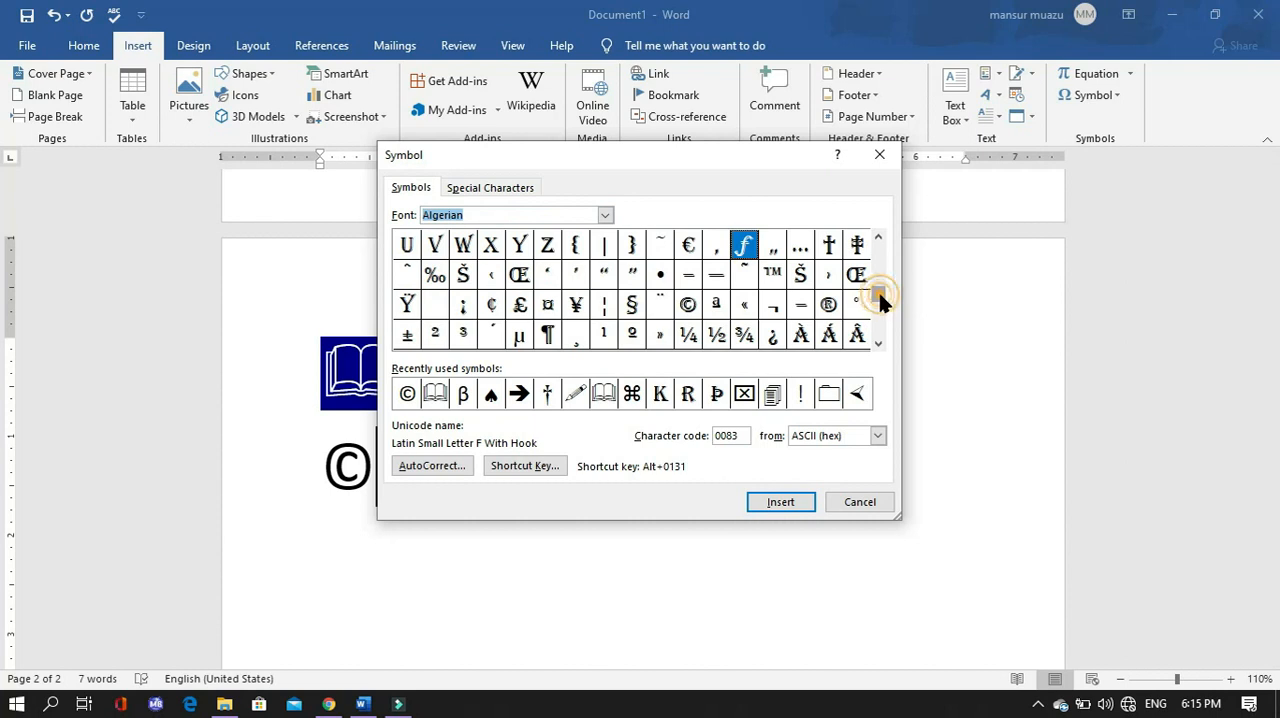
left_click_drag(880, 306, 851, 323)
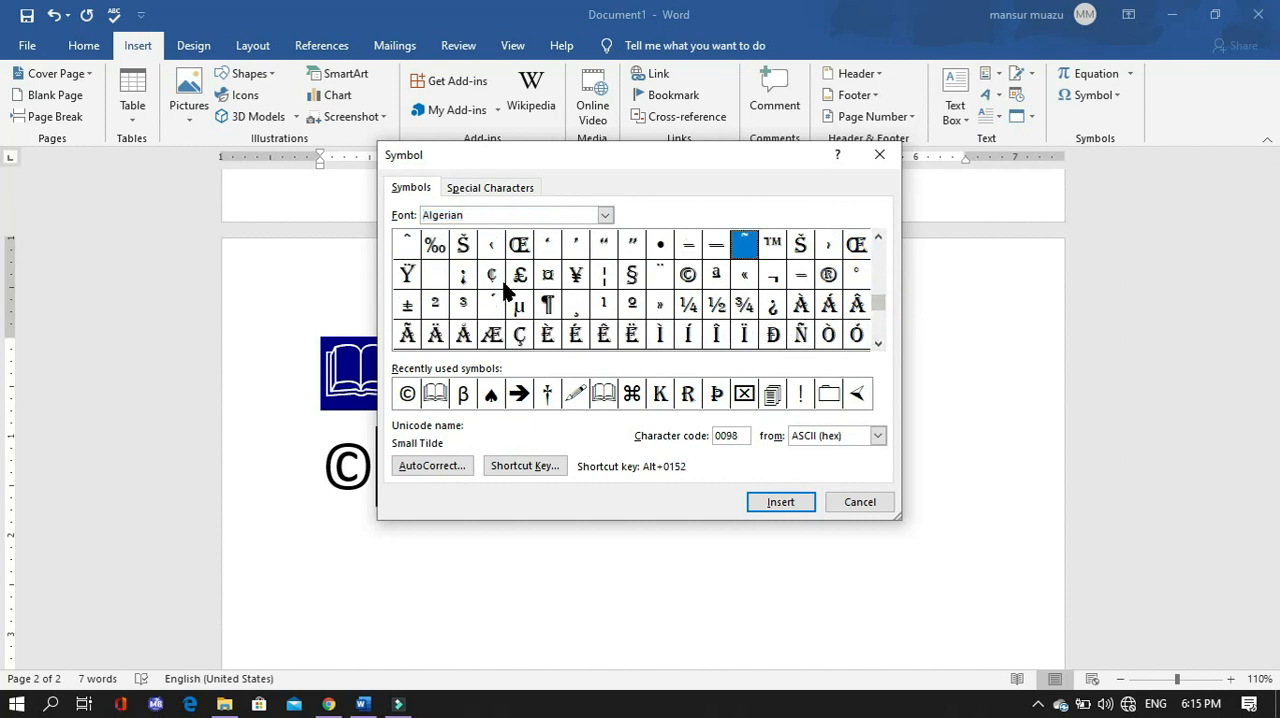
left_click(805, 338)
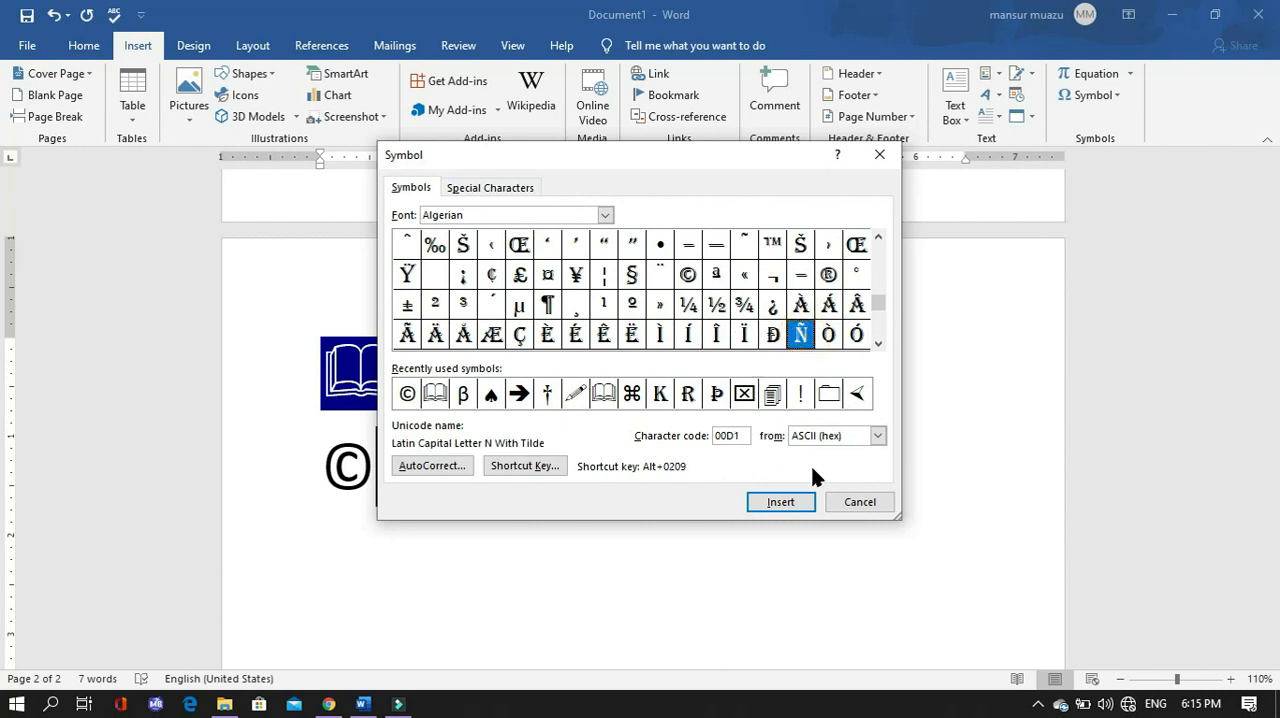
left_click(784, 503)
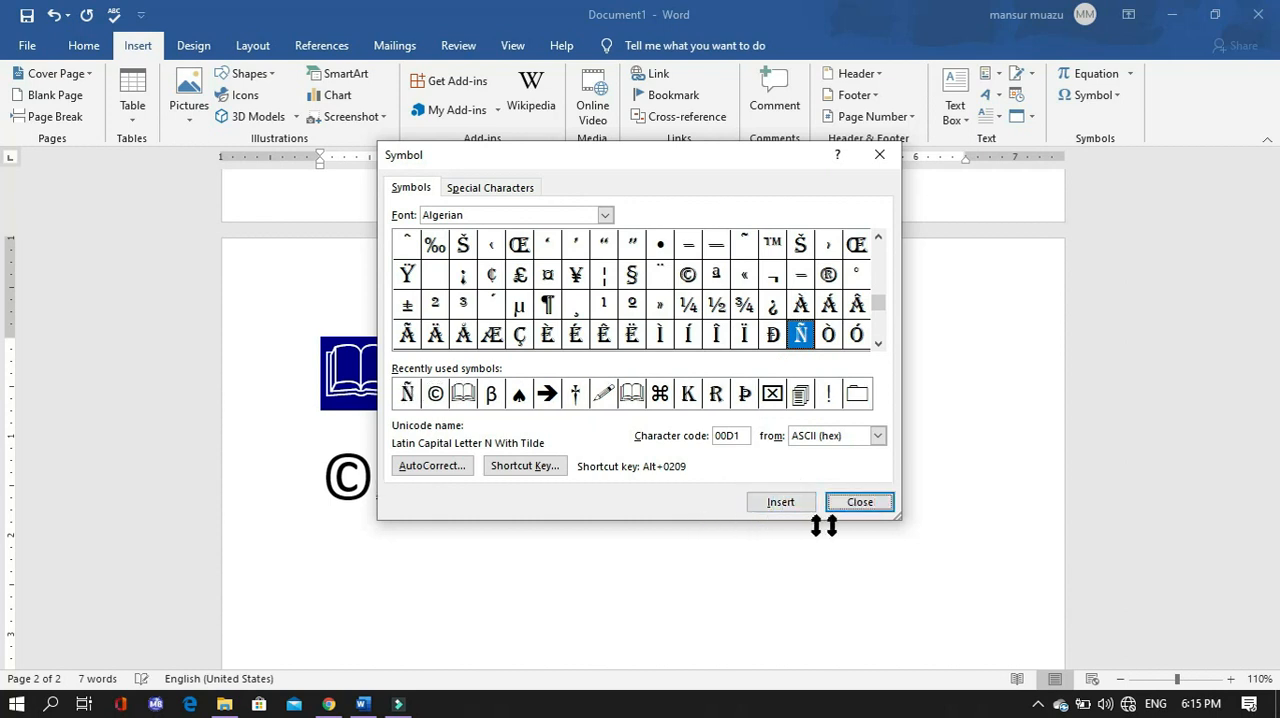
left_click(858, 502)
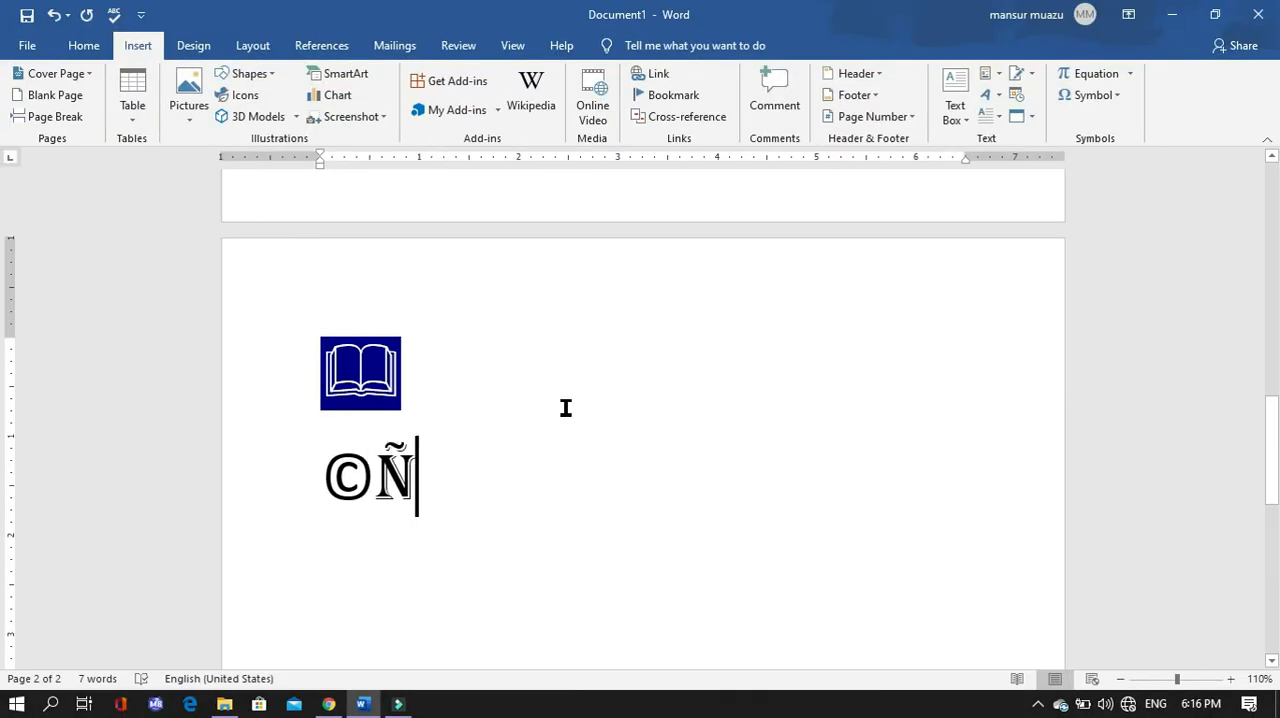
left_click(590, 393)
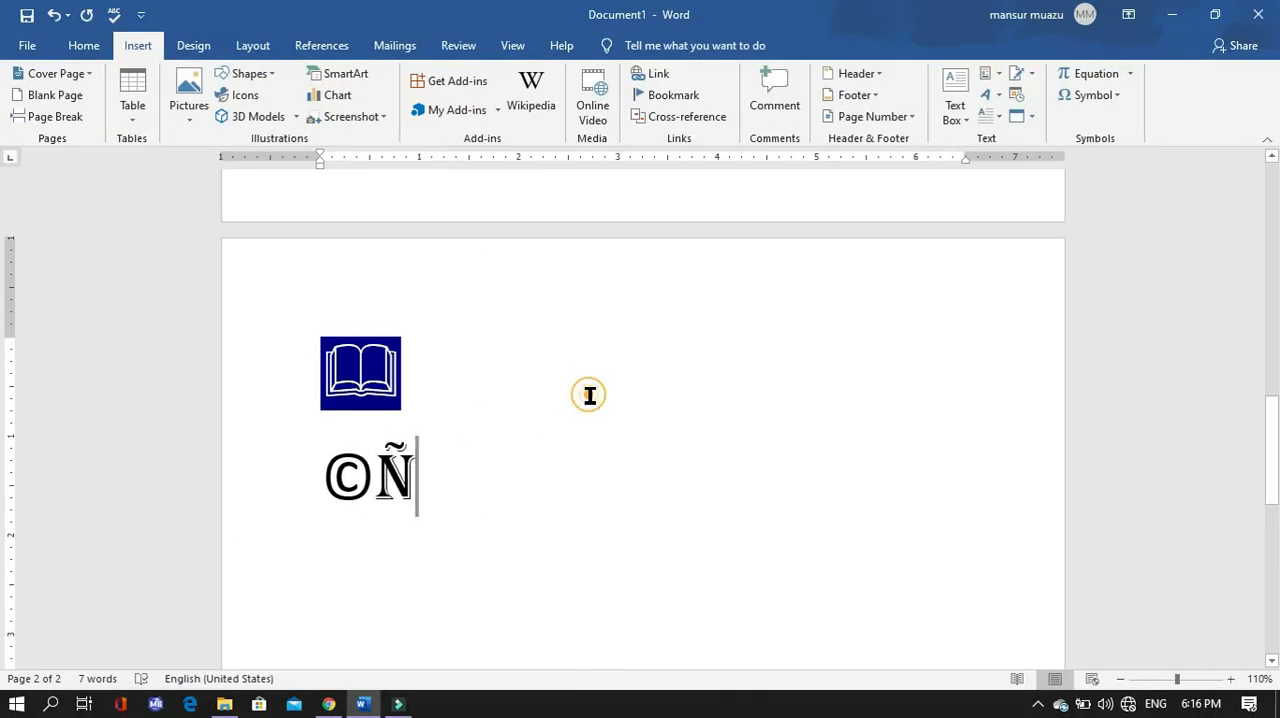